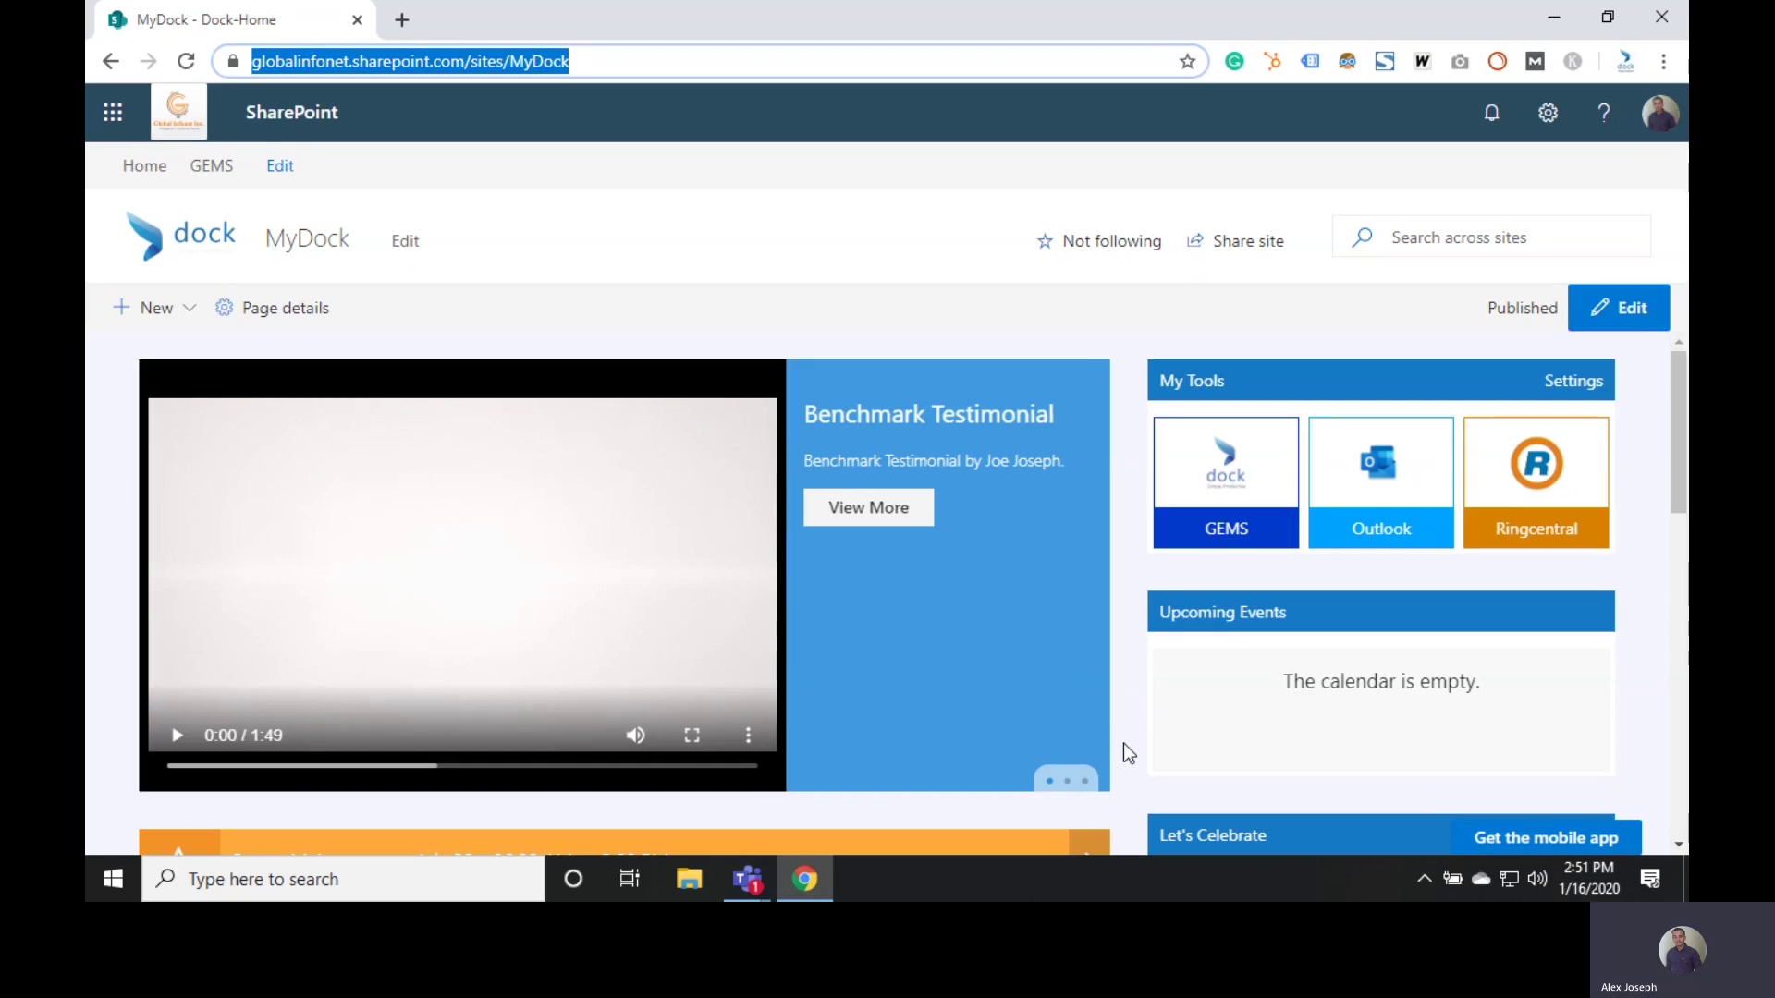
- Open the Settings gear menu on the MyDock site home page
left_click(1559, 115)
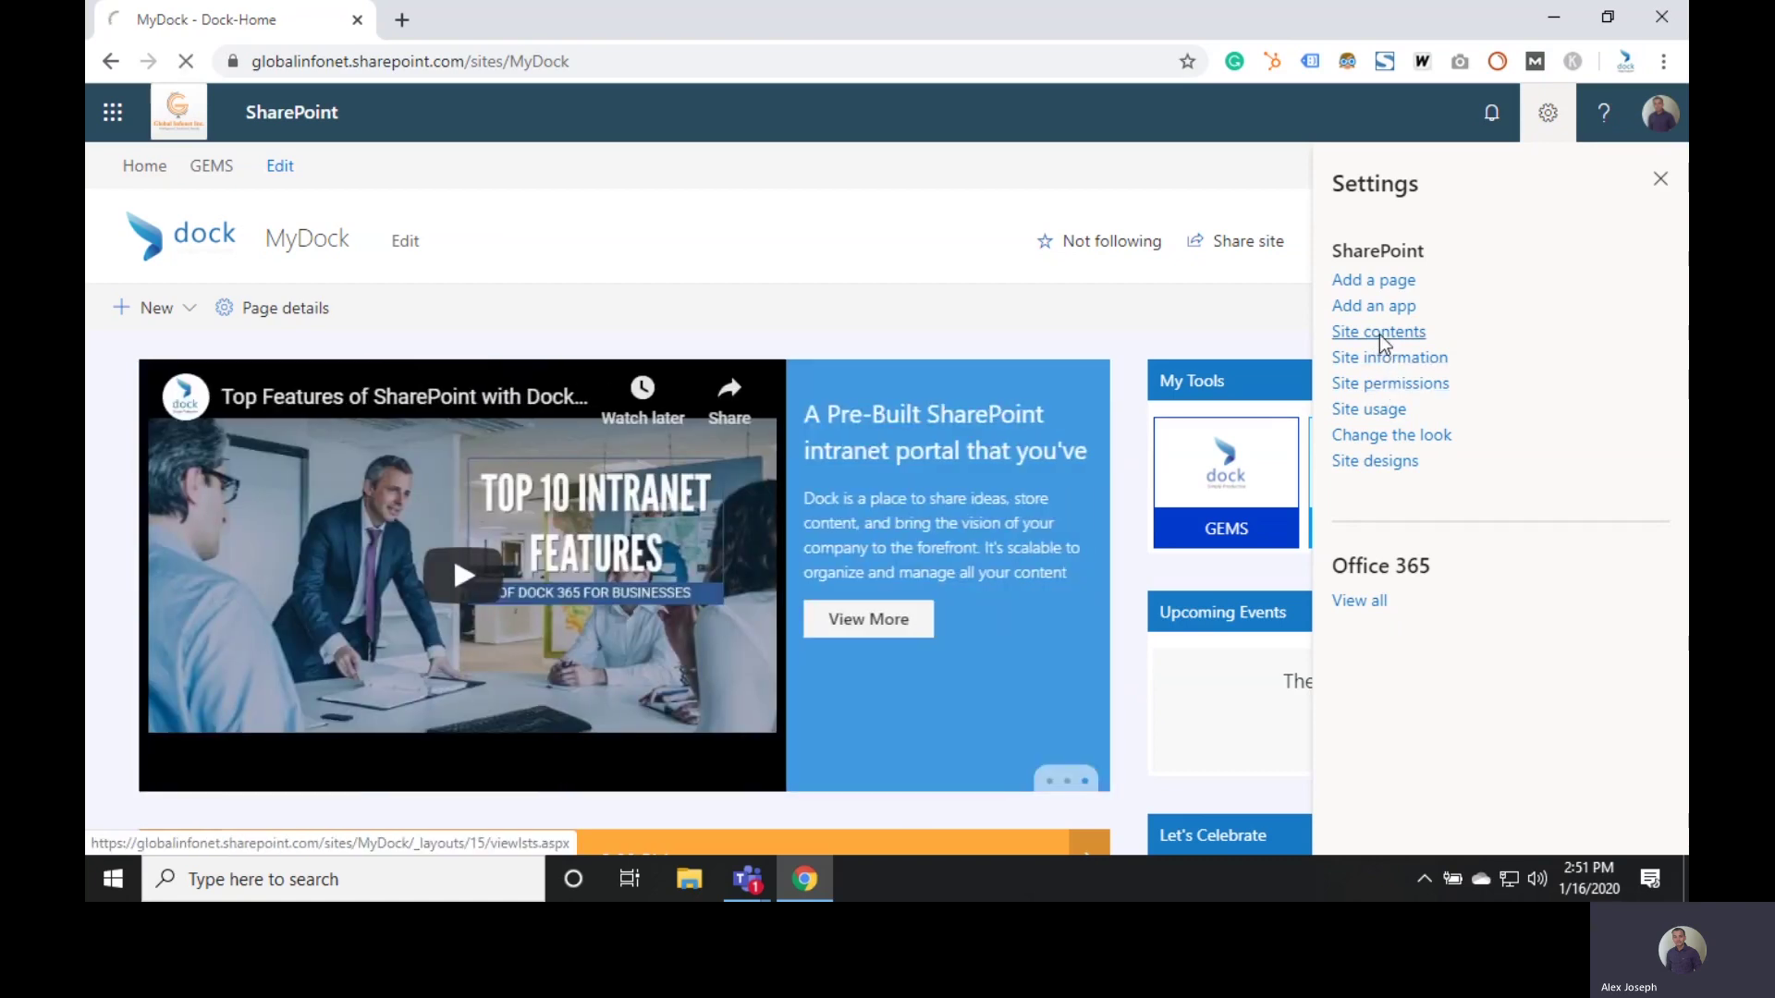
- Go to Site contents and open the Documents library in a new tab
left_click(1380, 337)
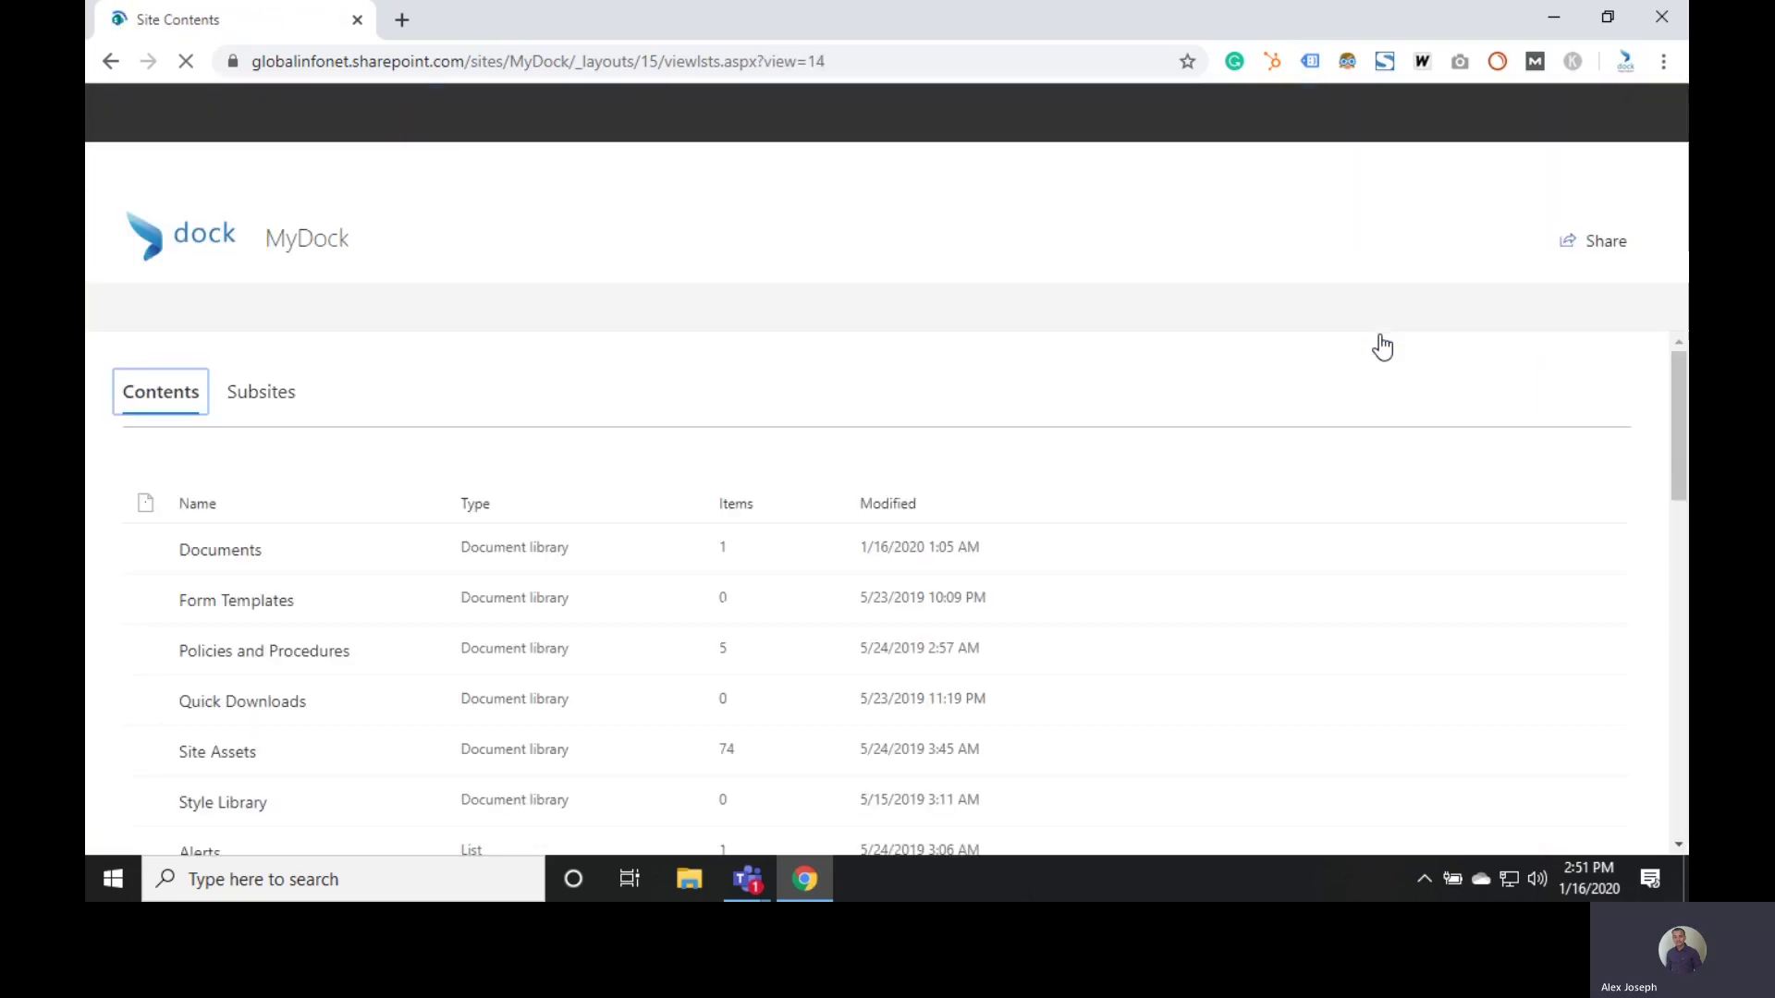
left_click(236, 555)
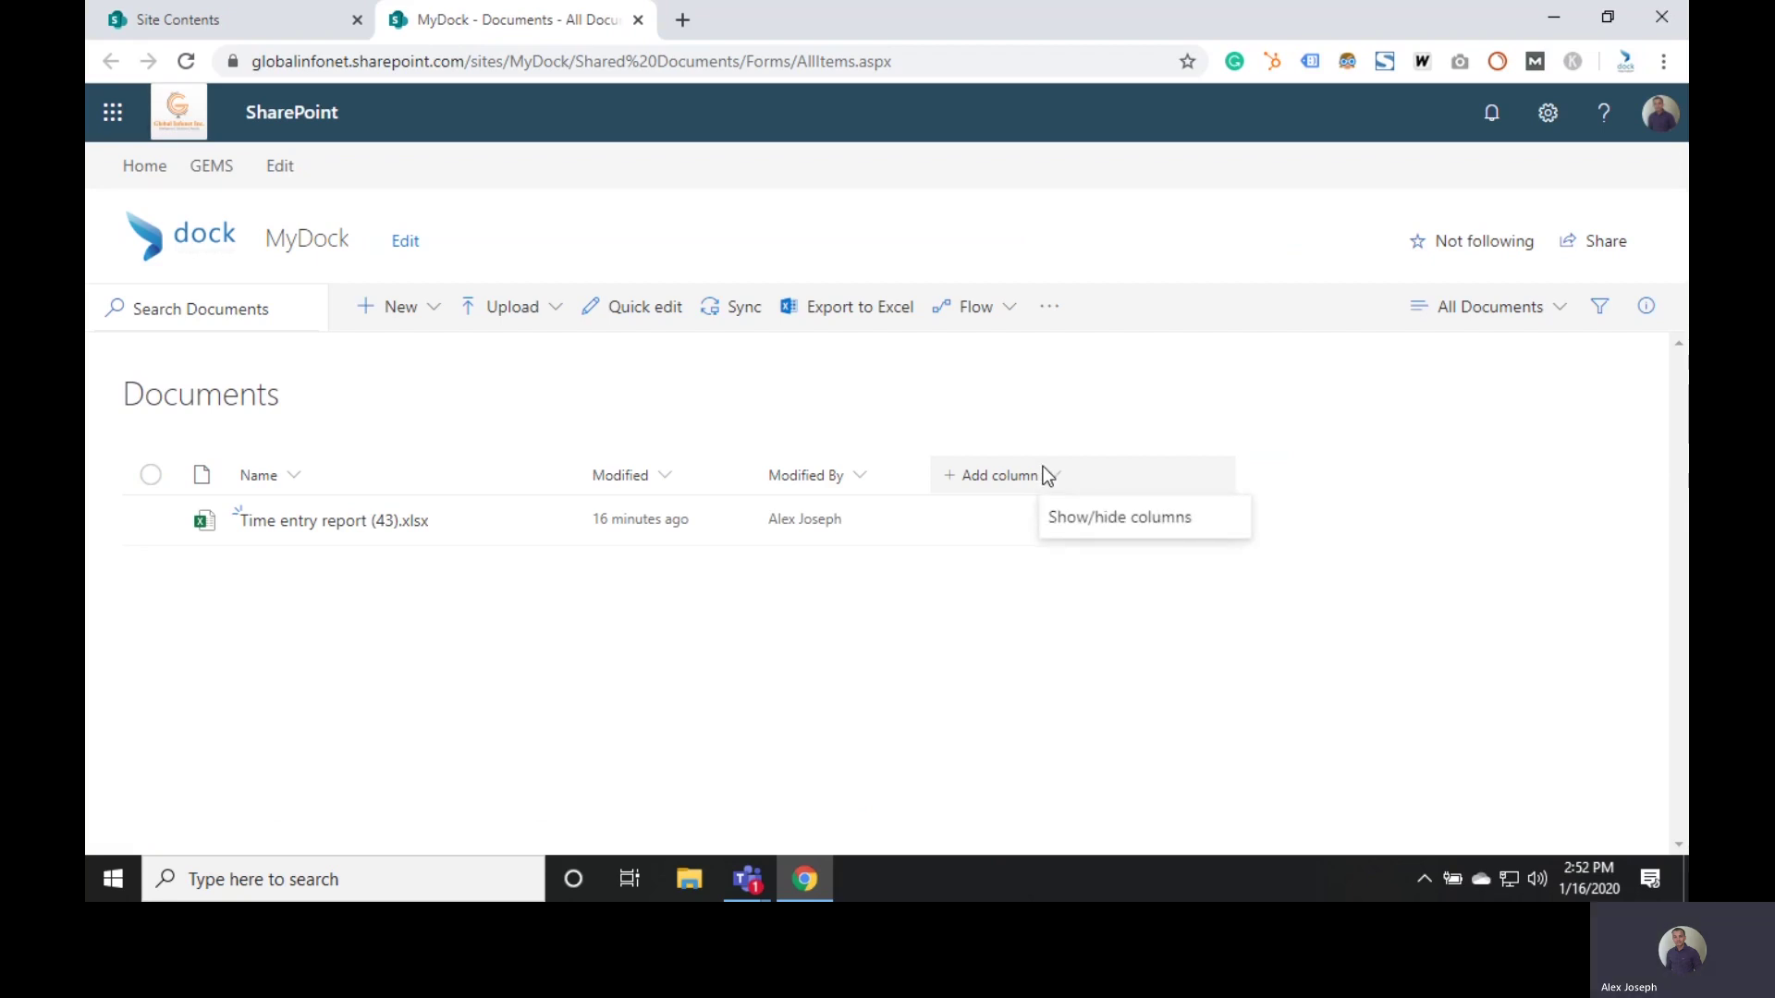
left_click(1043, 466)
right_click(1097, 782)
left_click(1093, 786)
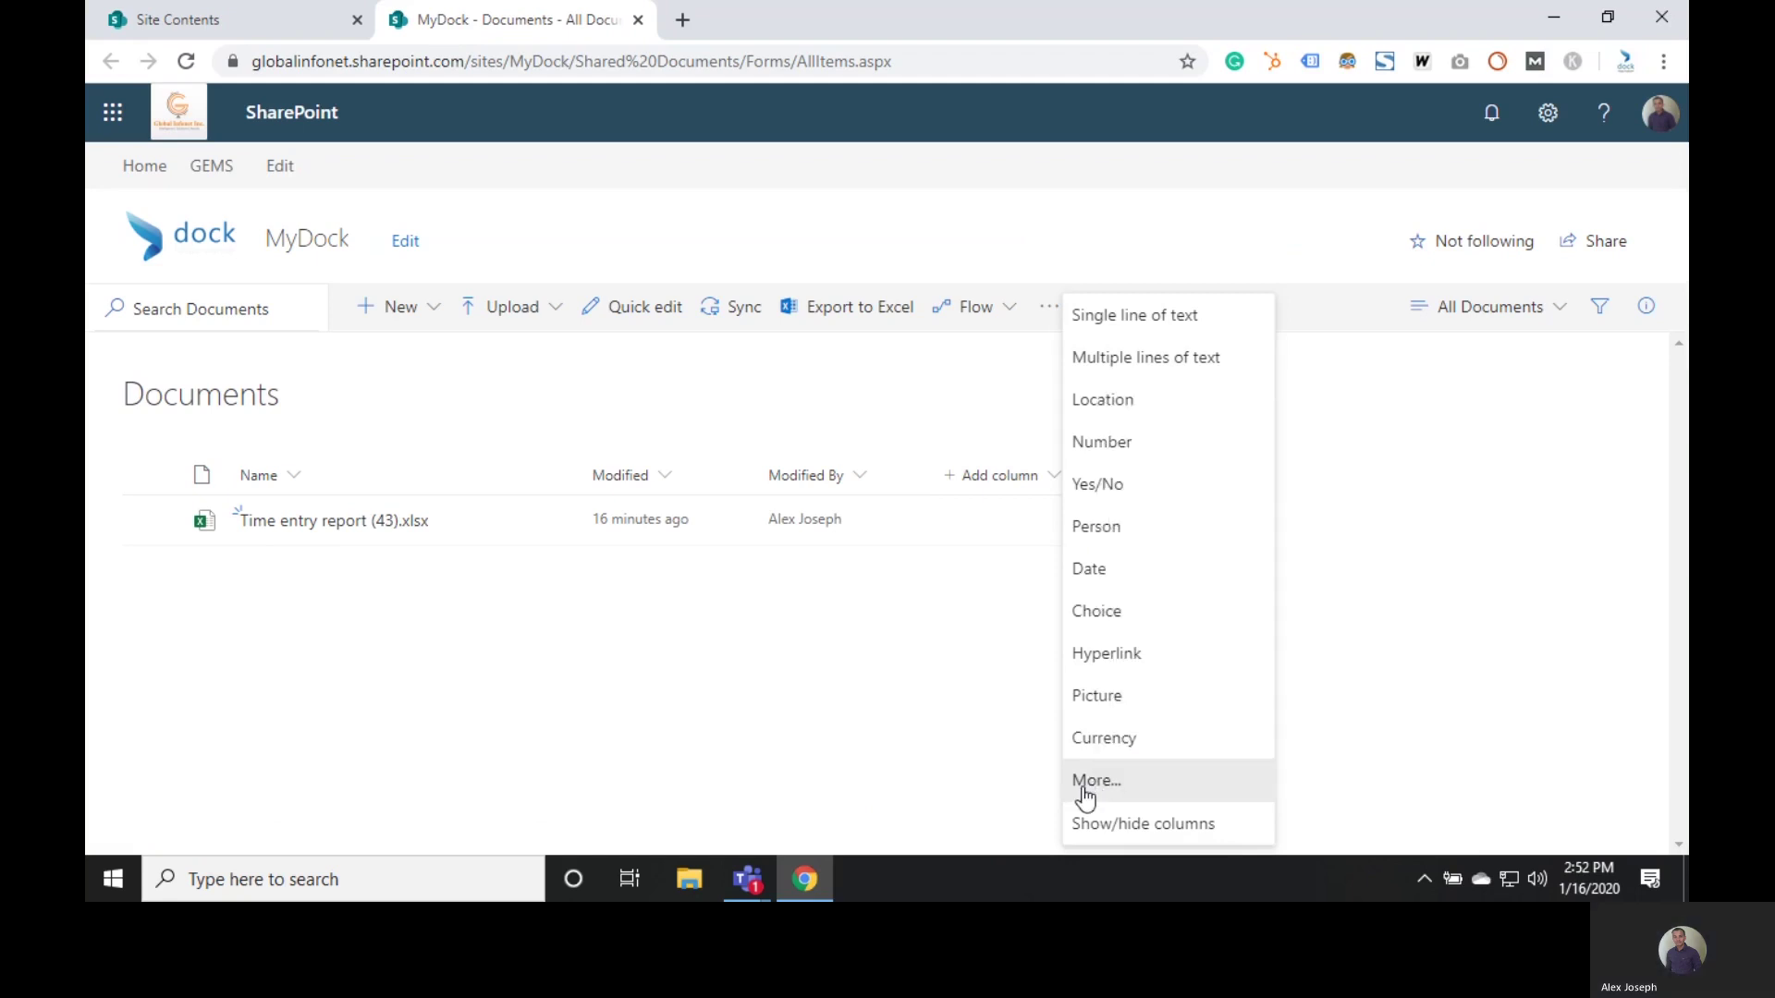
left_click(1094, 784)
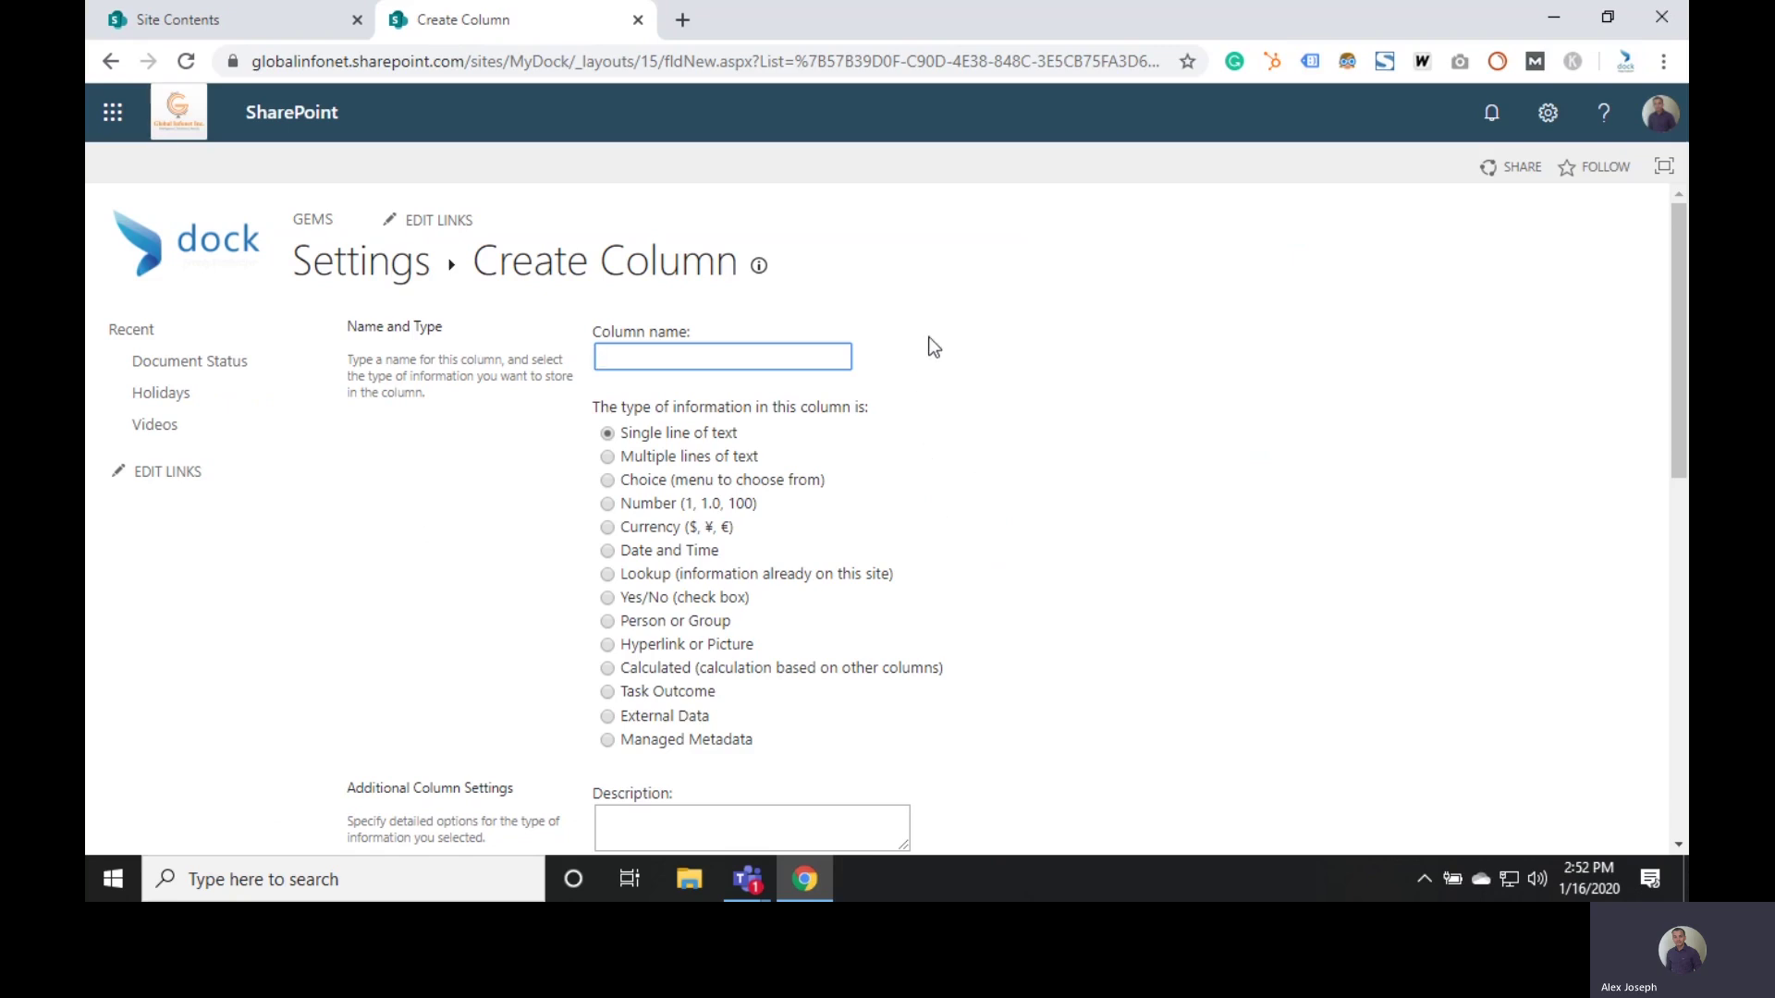
left_click(1547, 113)
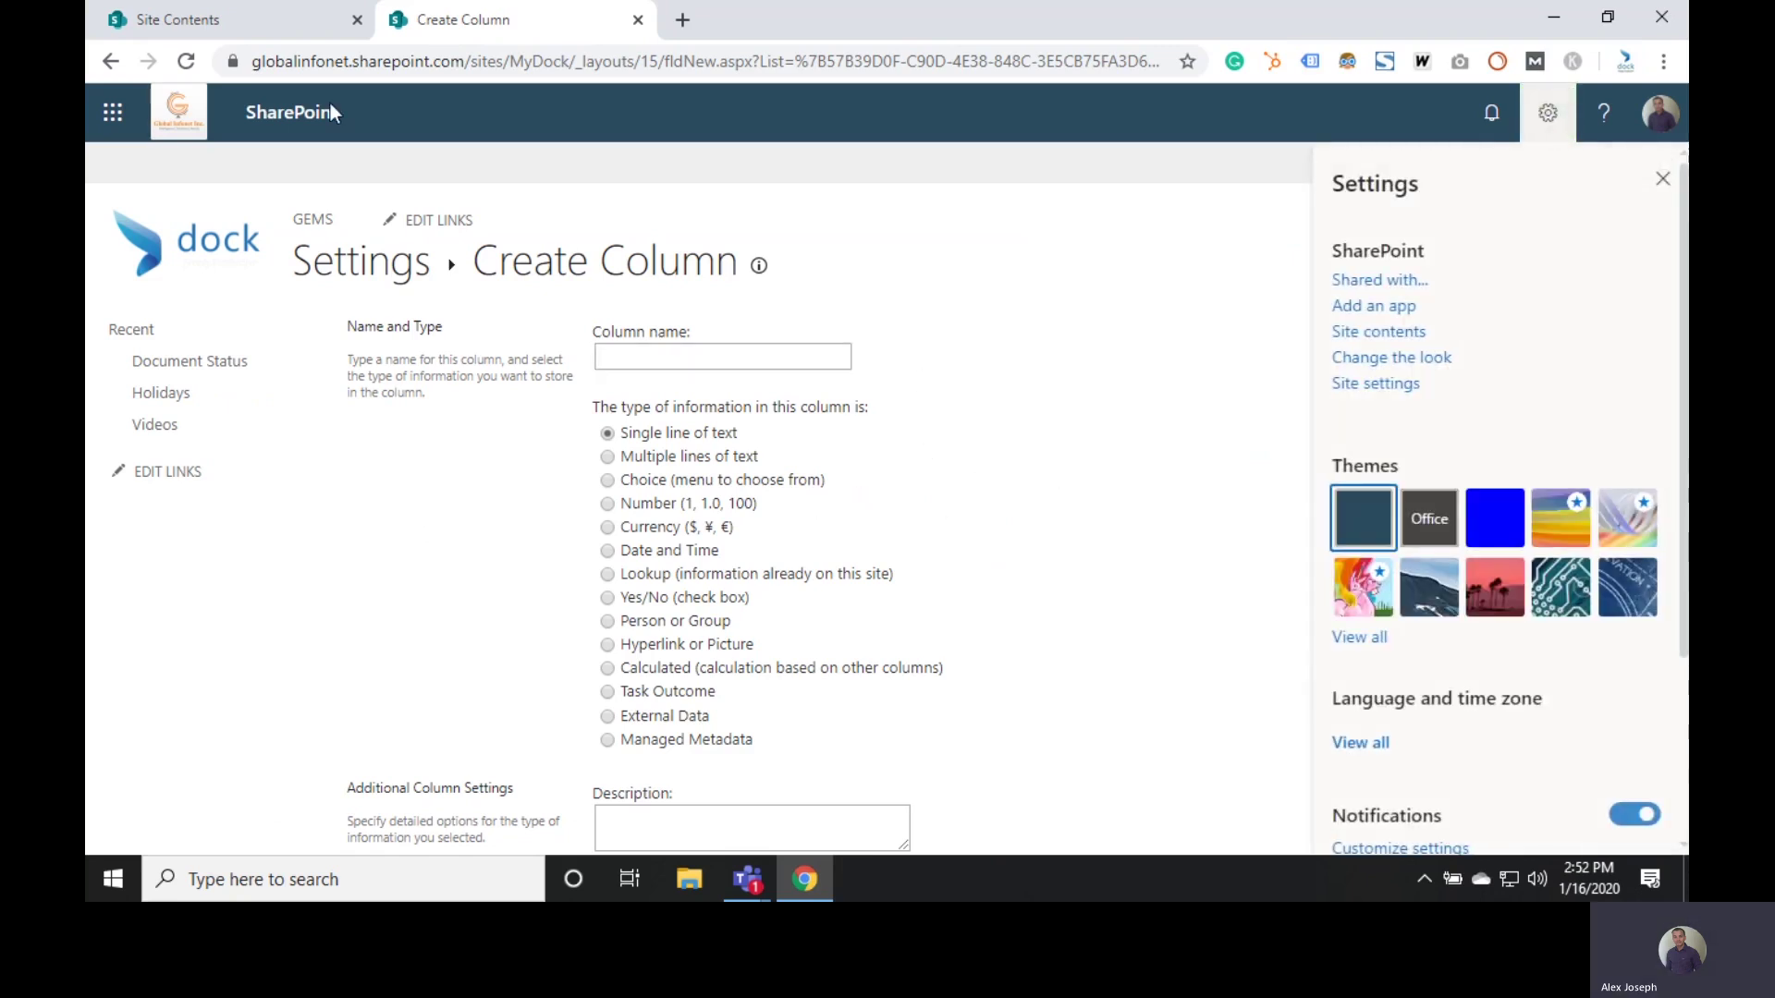
left_click(114, 63)
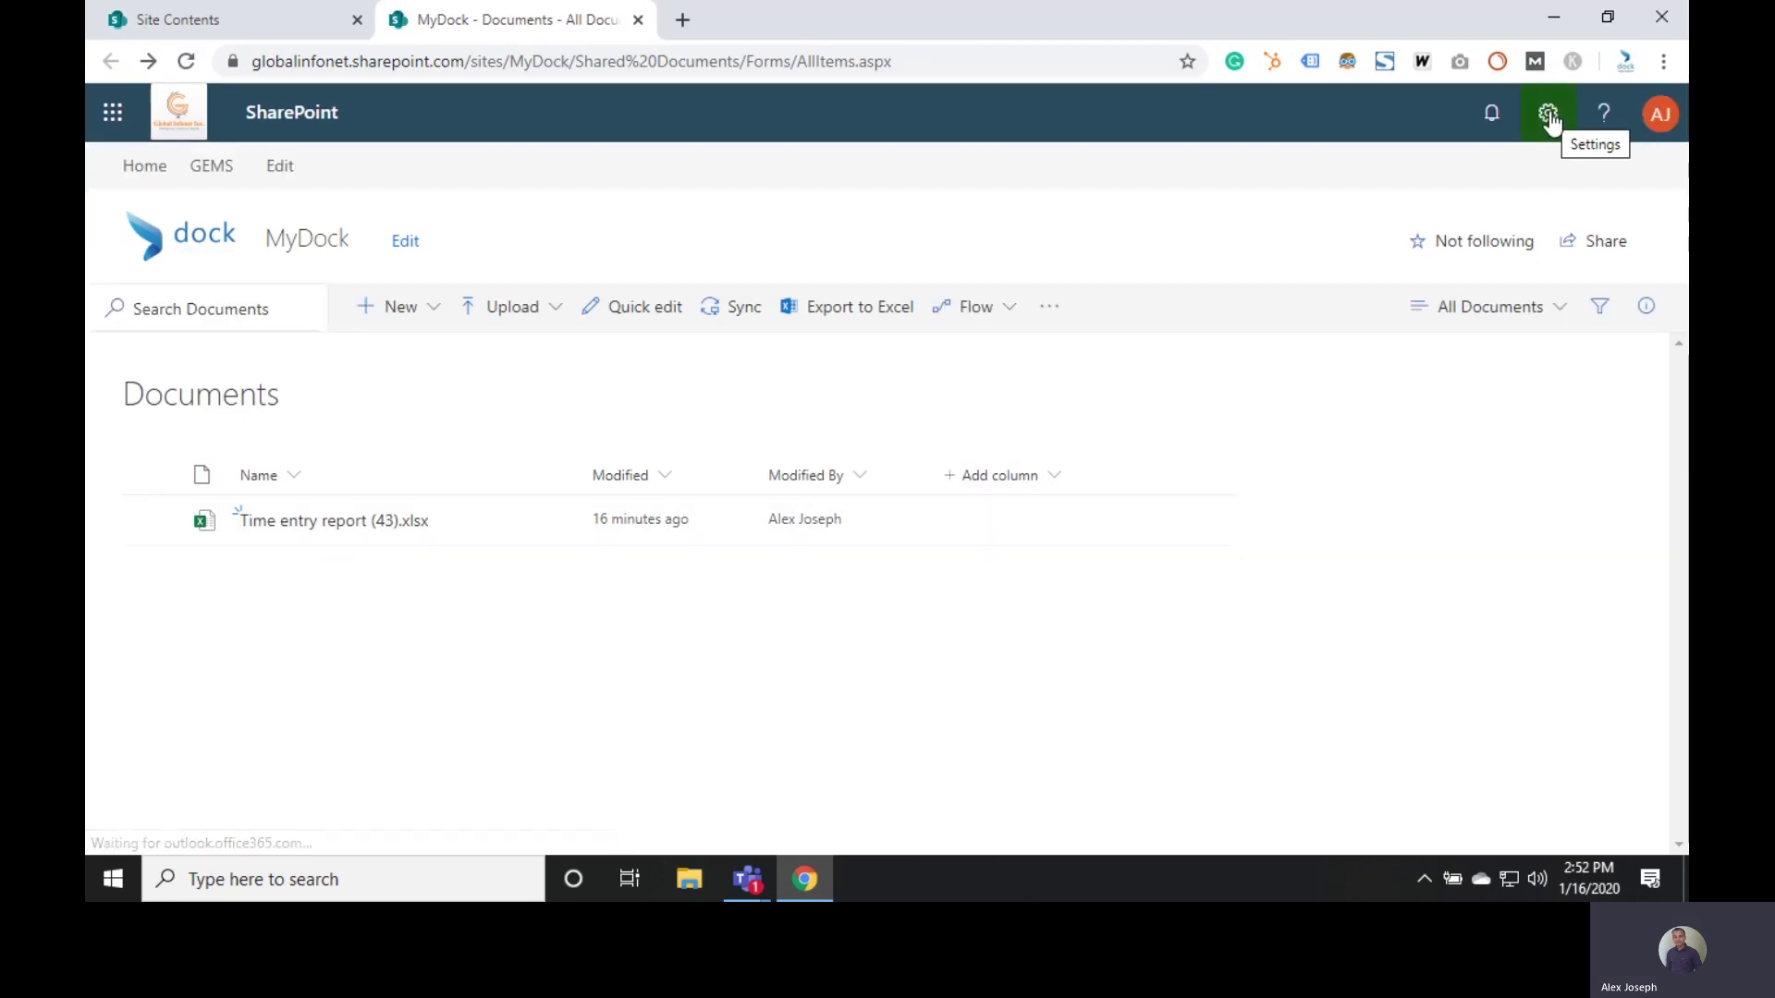
- Open the Documents library settings and start a new column from the Columns section
left_click(1550, 115)
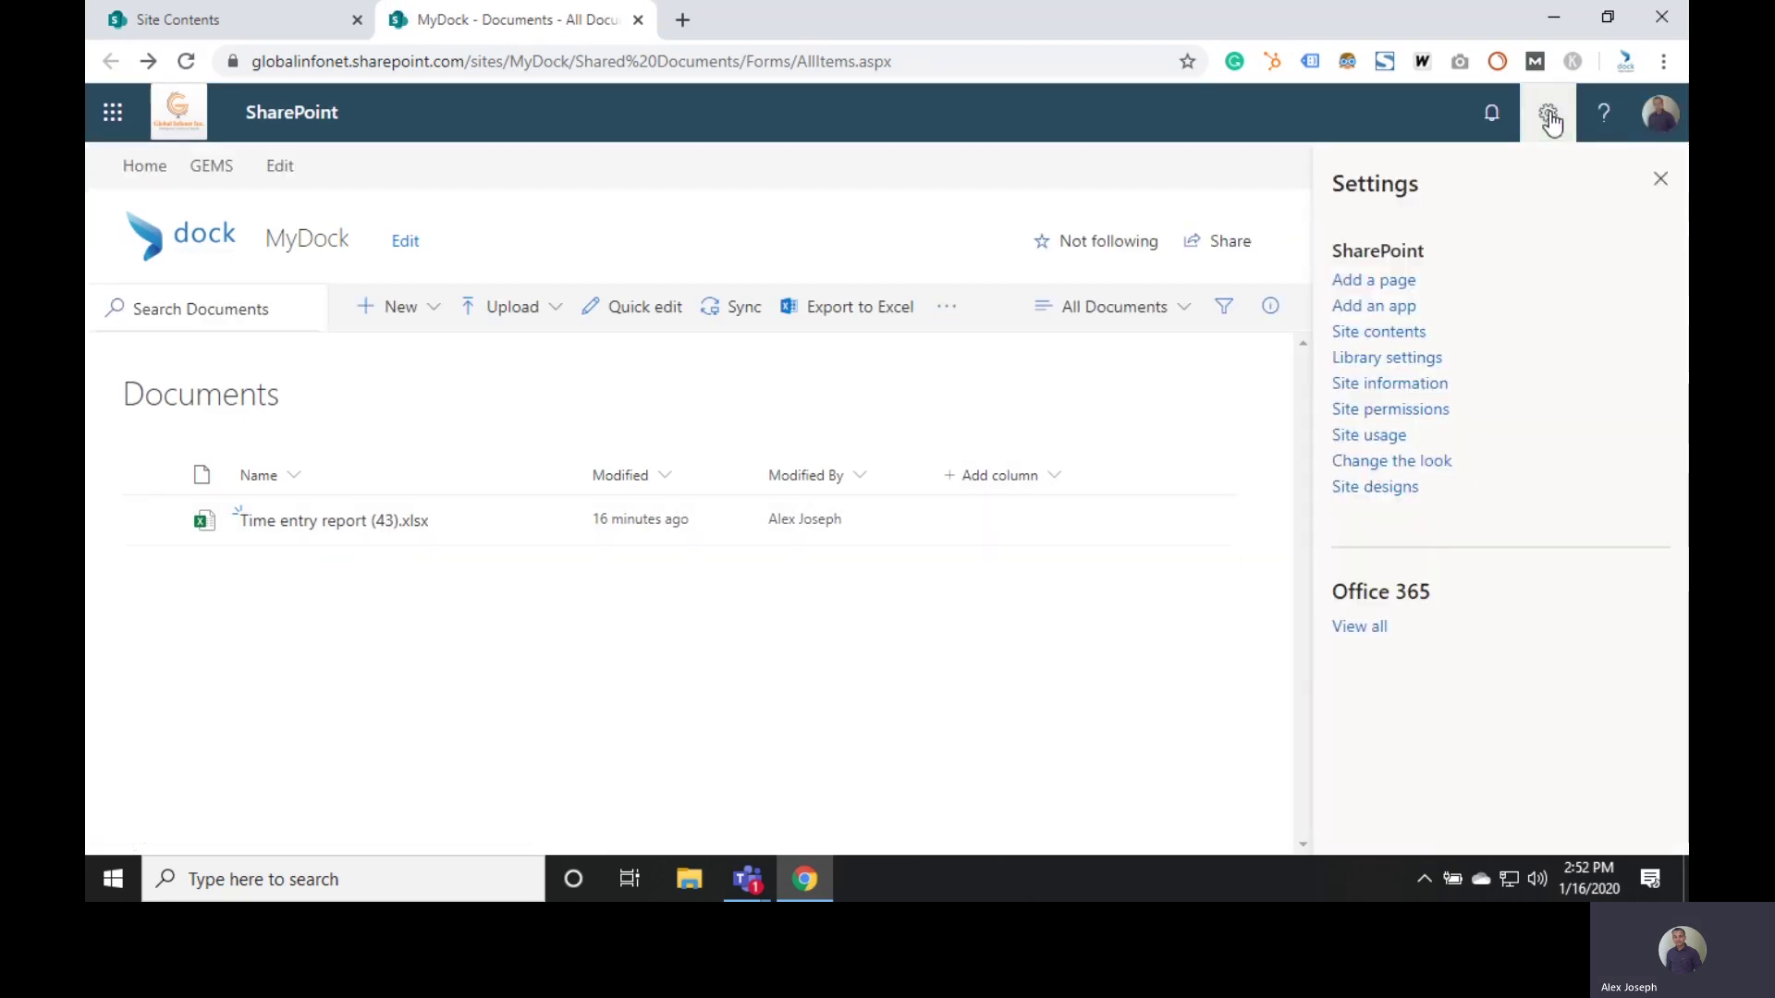
left_click(1405, 361)
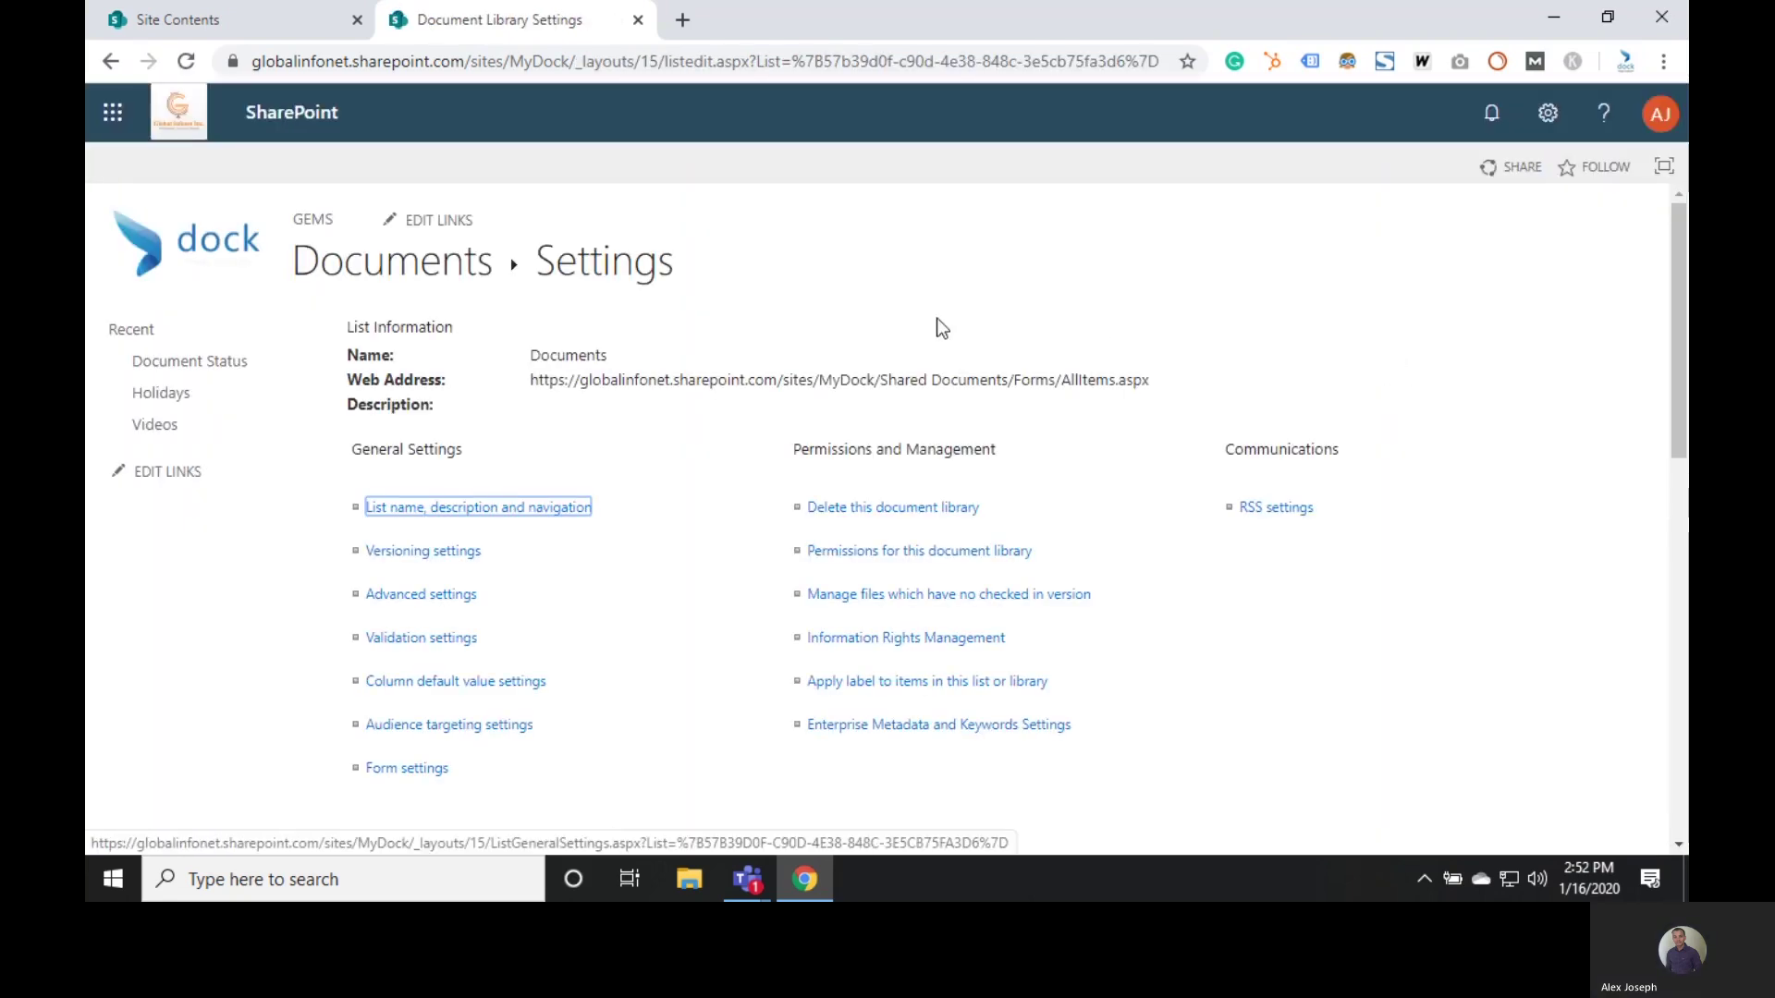
scroll(989, 379, "down", 3)
scroll(989, 379, "down", 2)
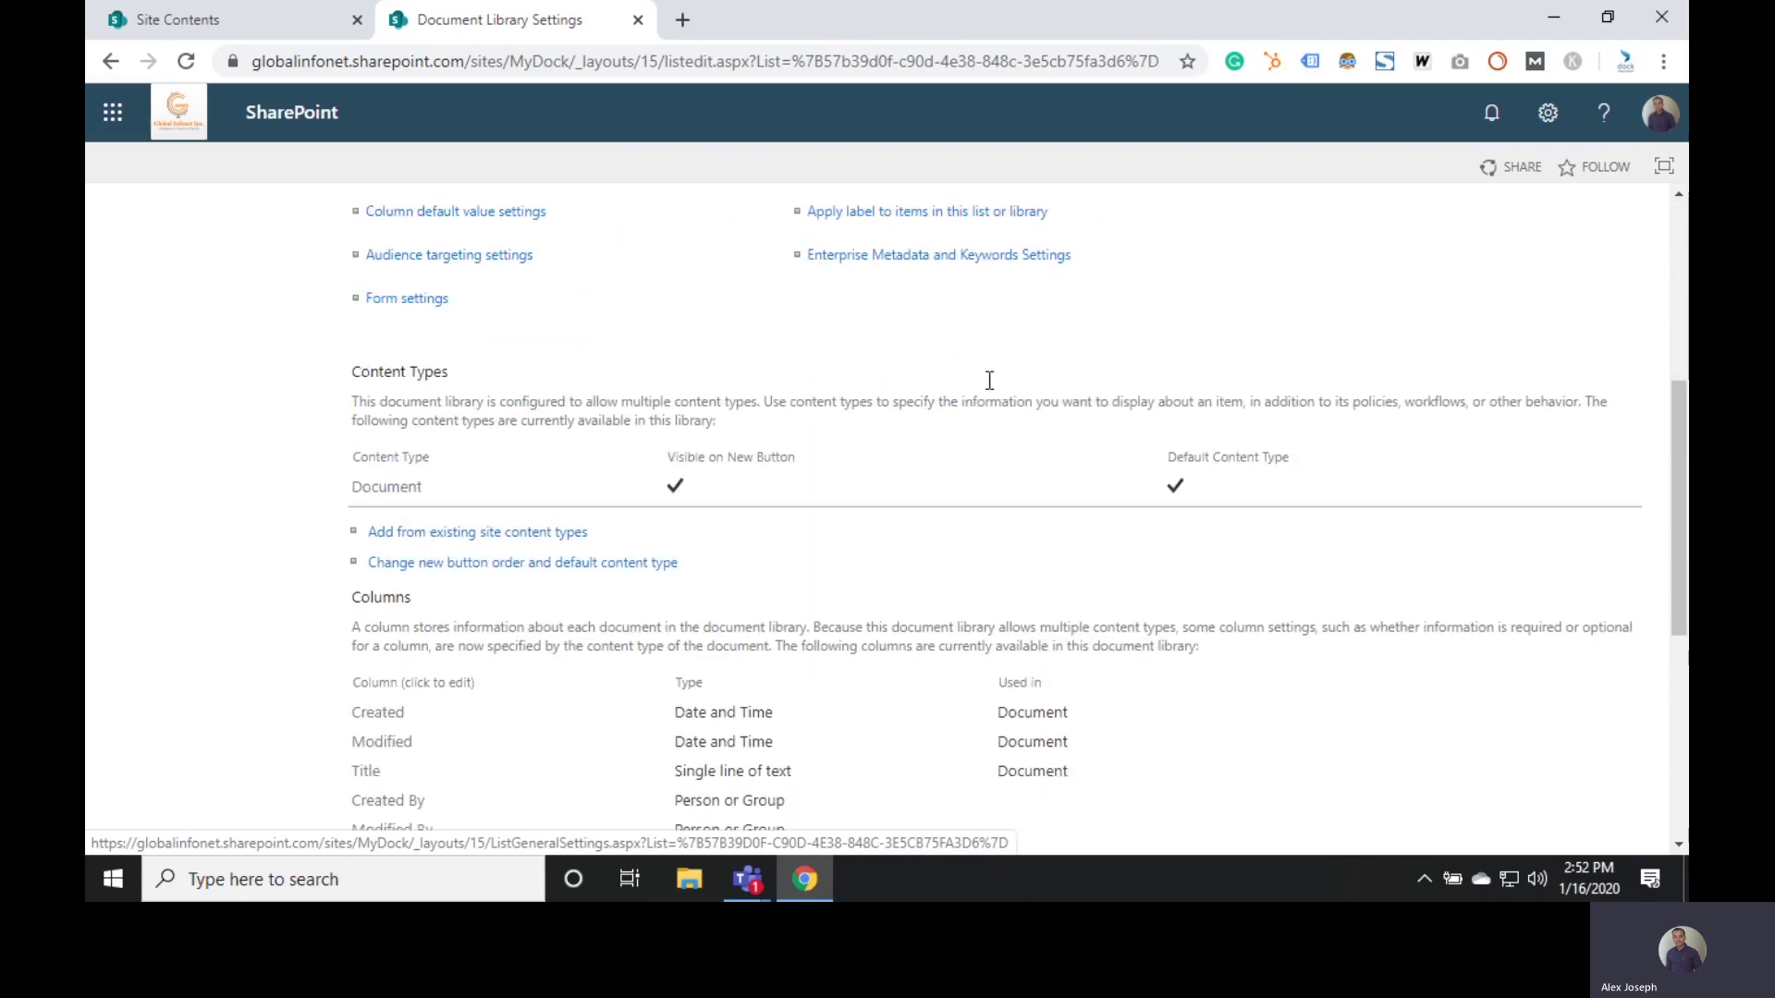
scroll(987, 380, "down", 5)
scroll(987, 380, "down", 1)
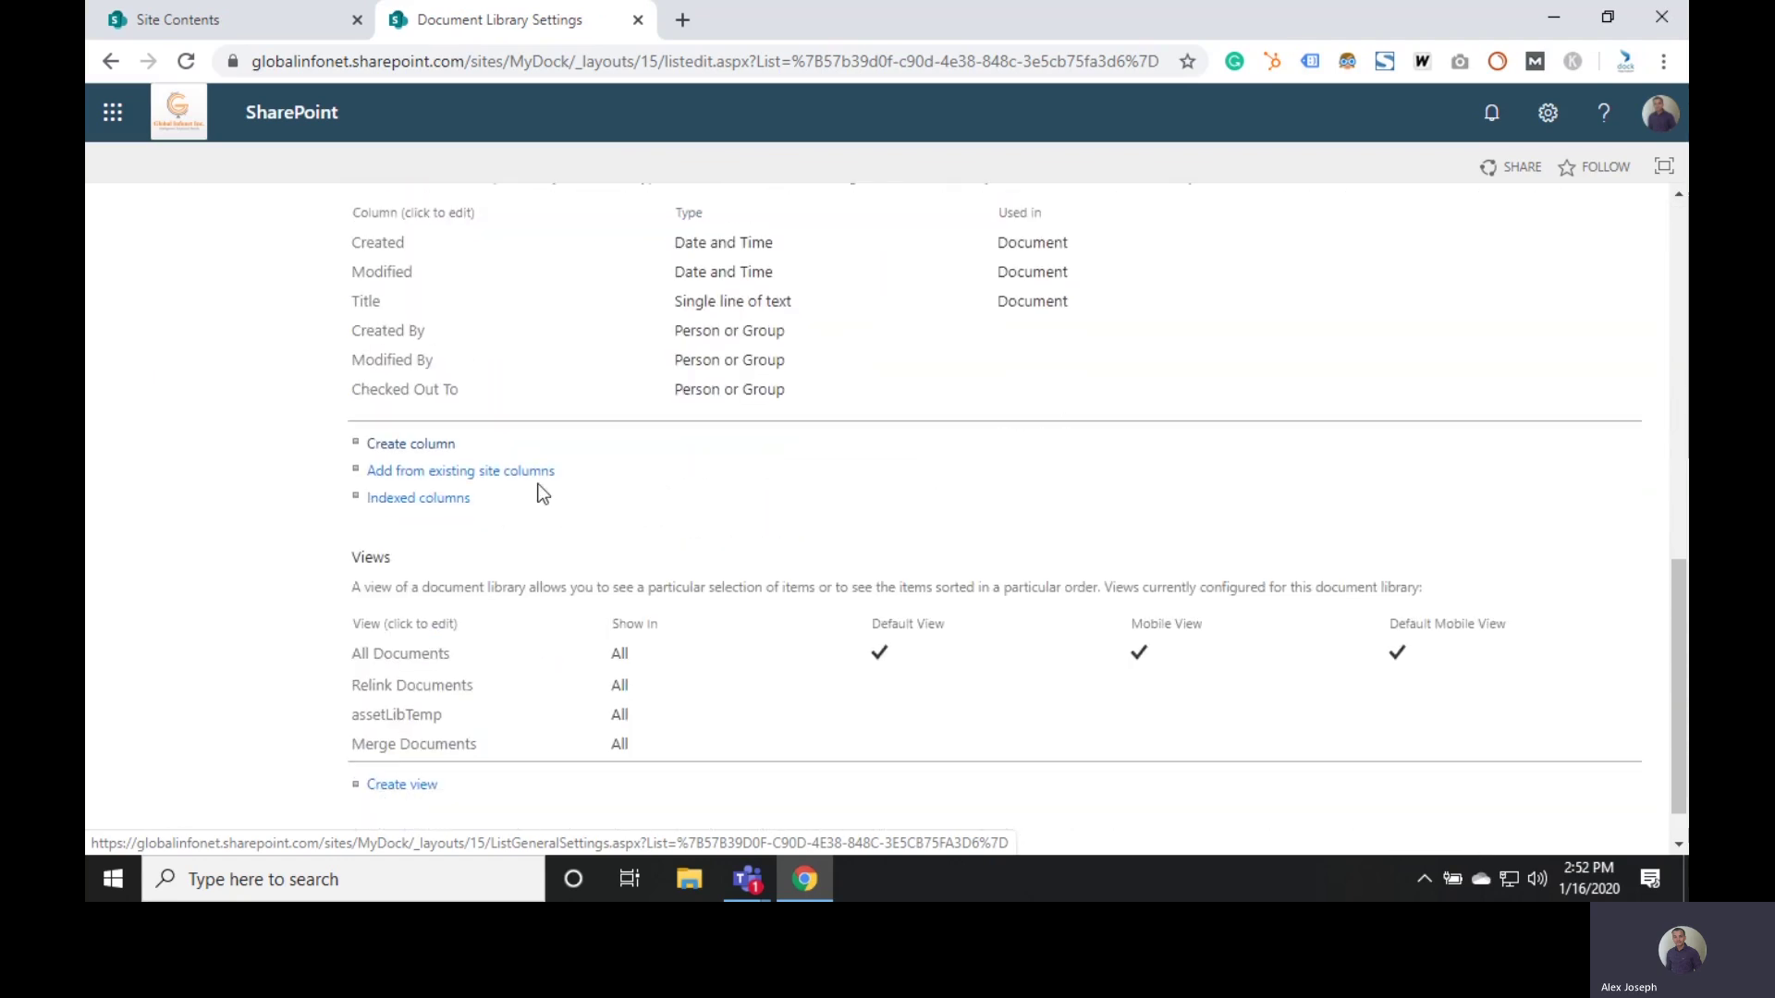
left_click(427, 446)
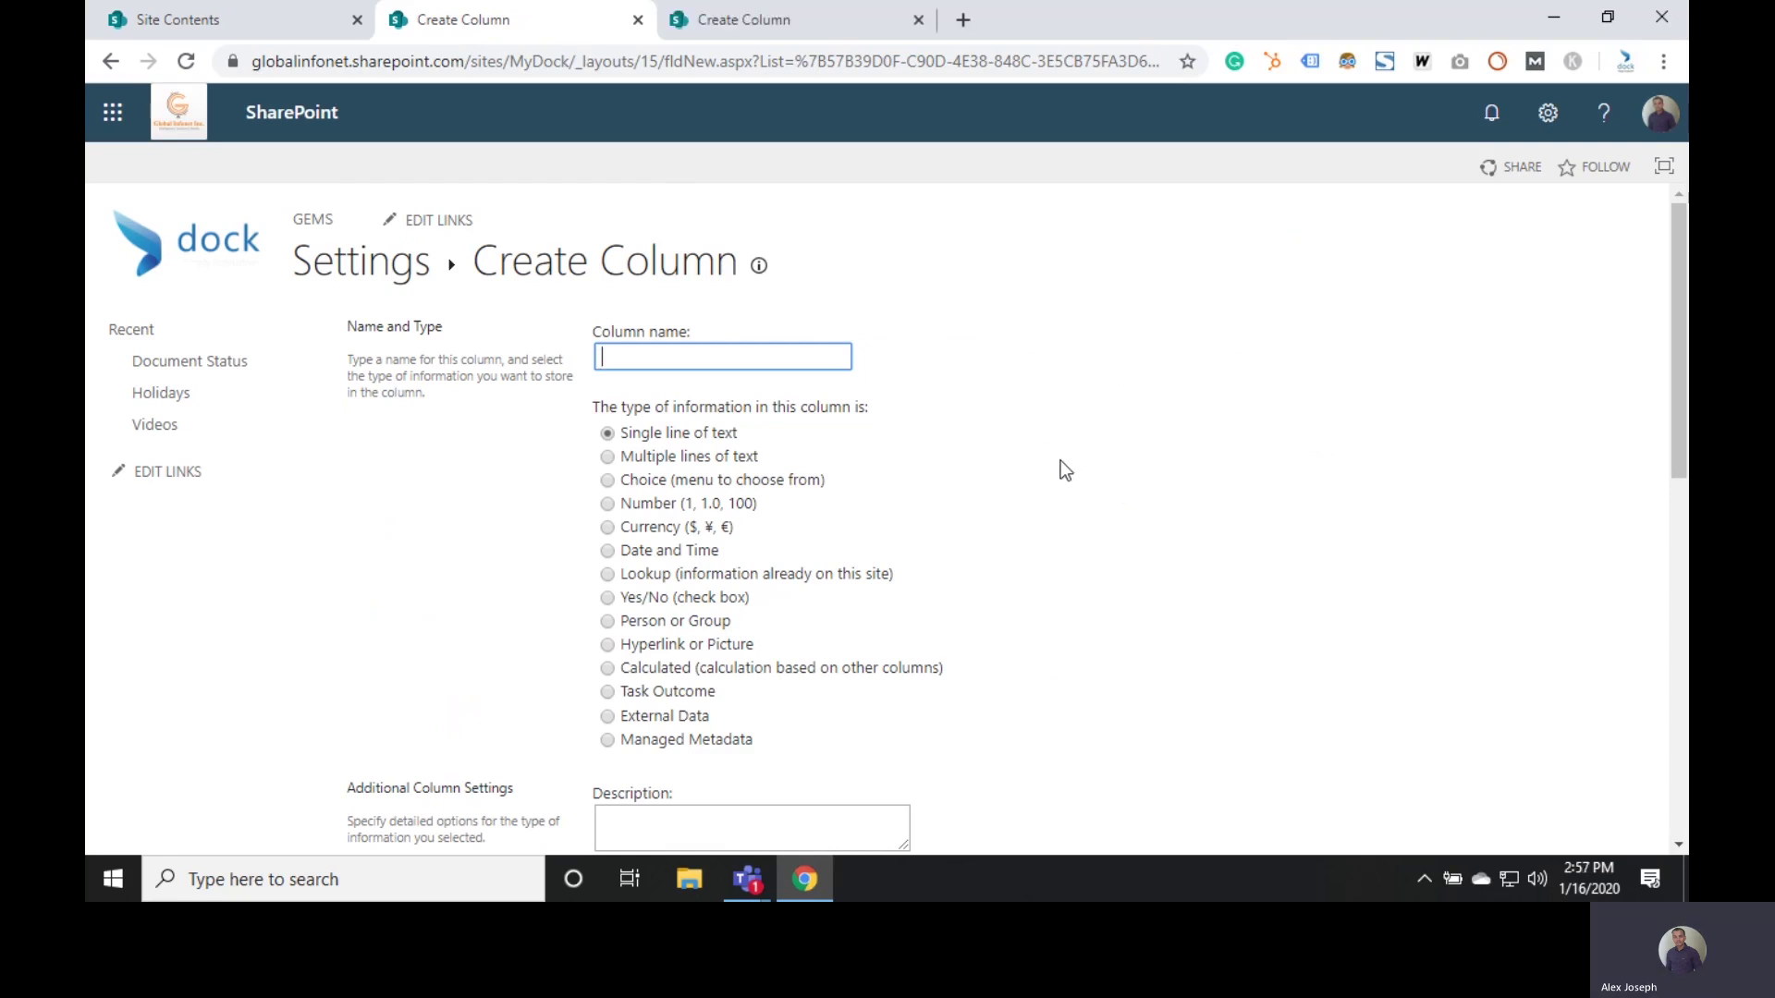
- Name the new column 'Tag' and make its type Managed Metadata
left_click(730, 357)
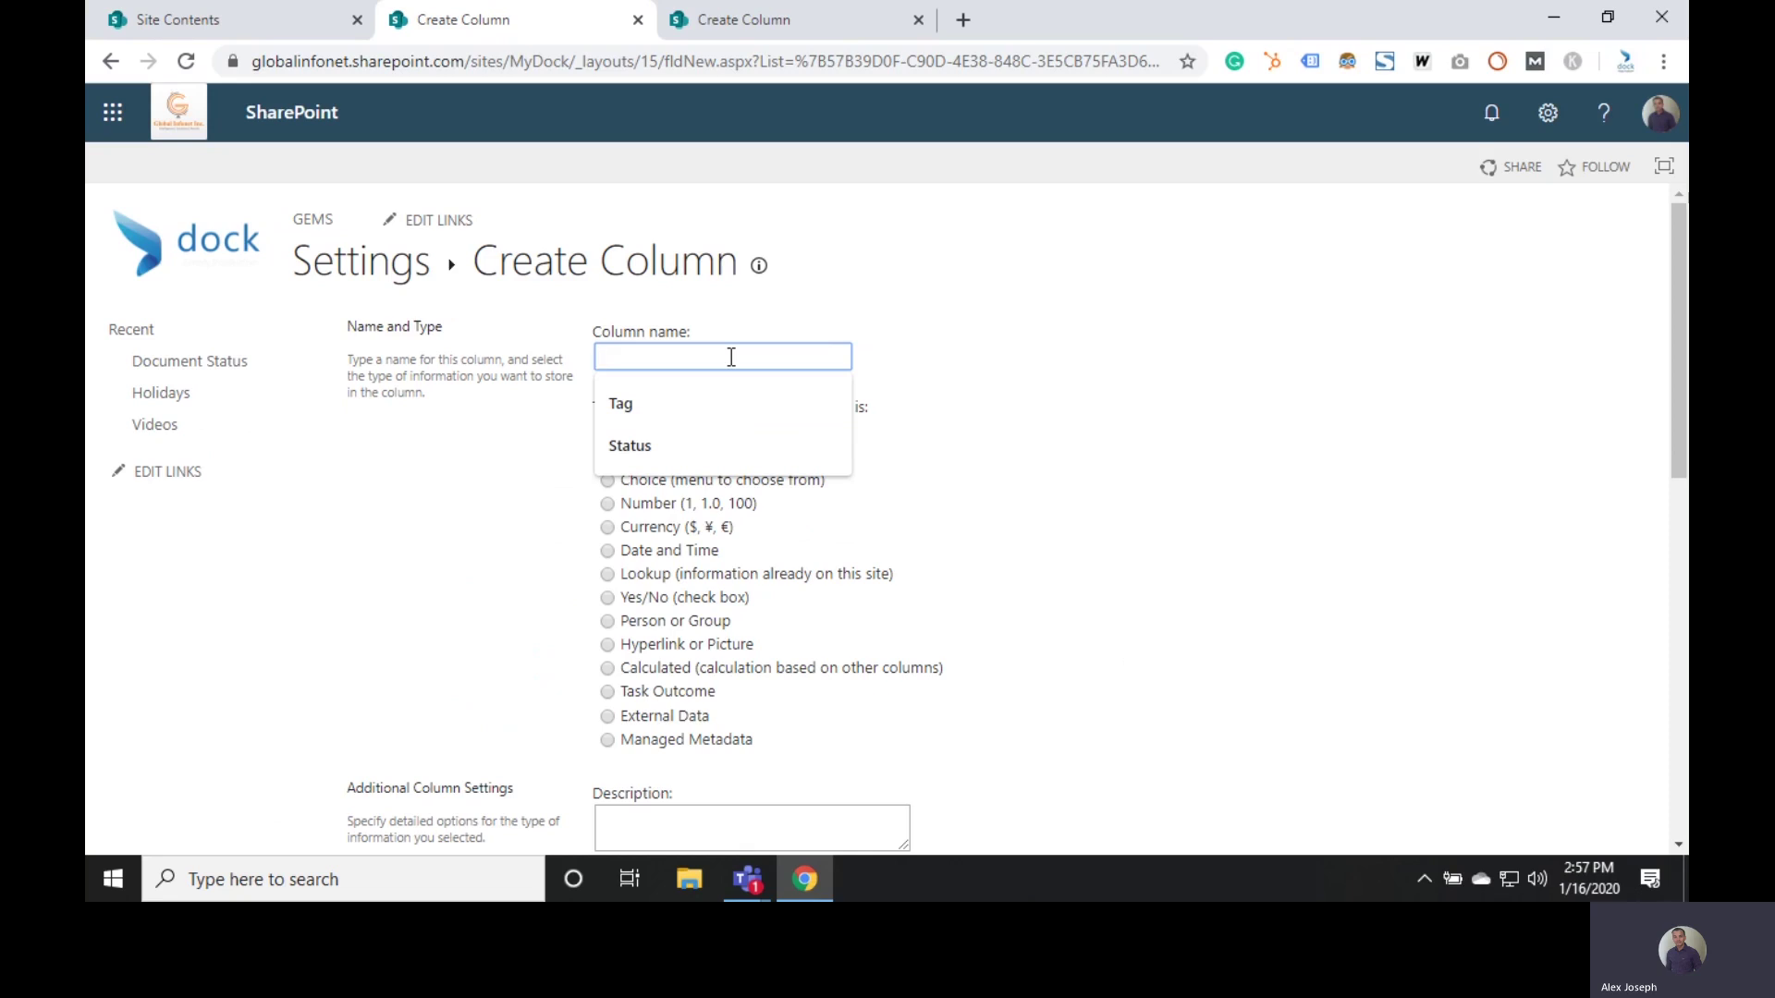
type("Tag")
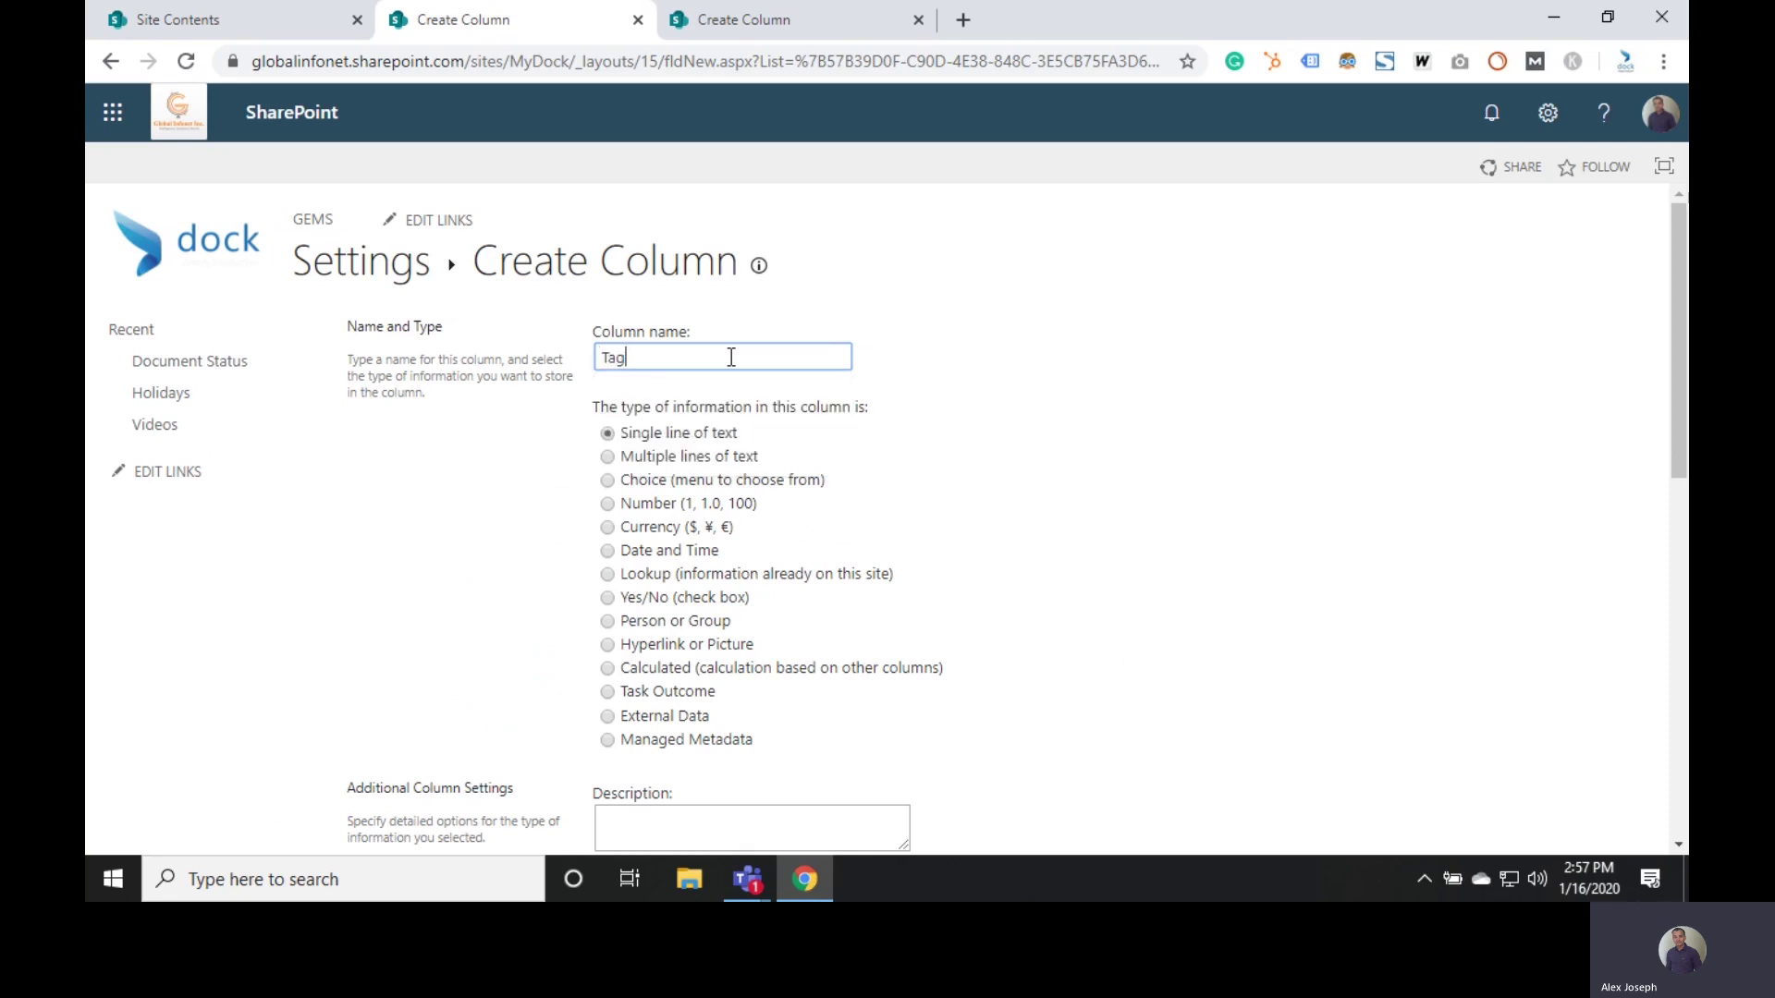
left_click(618, 741)
left_click(607, 740)
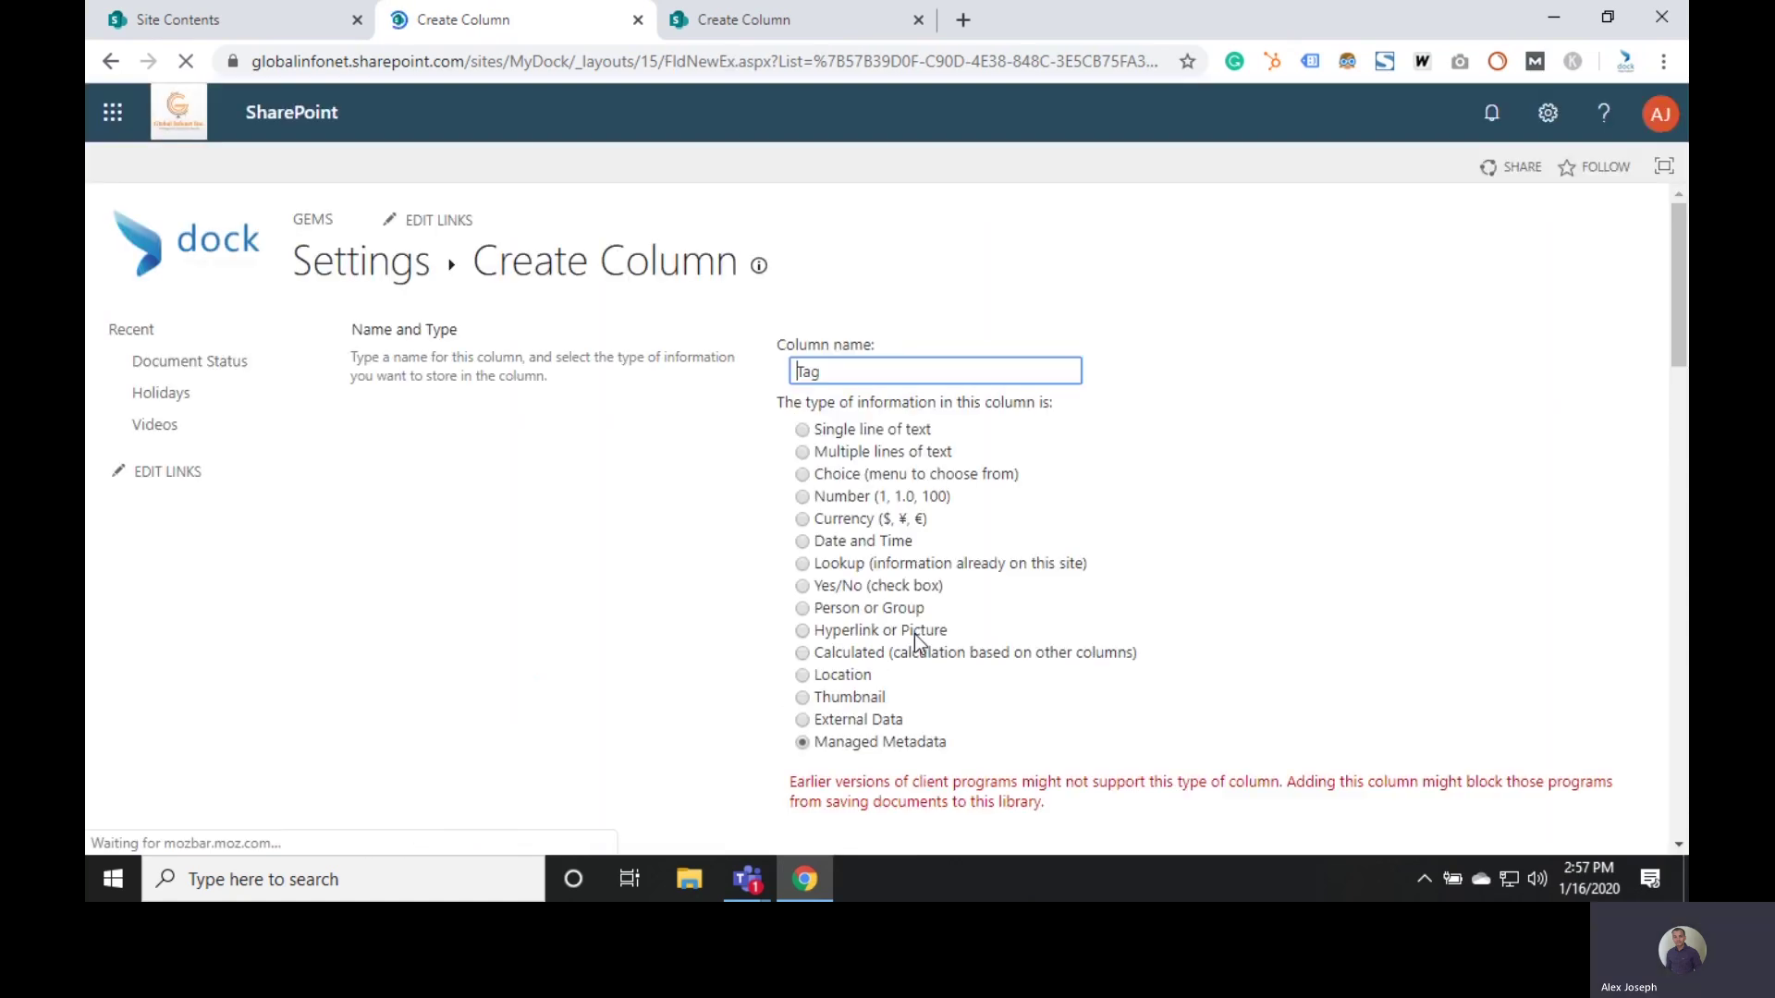
scroll(913, 634, "down", 4)
scroll(1176, 584, "down", 2)
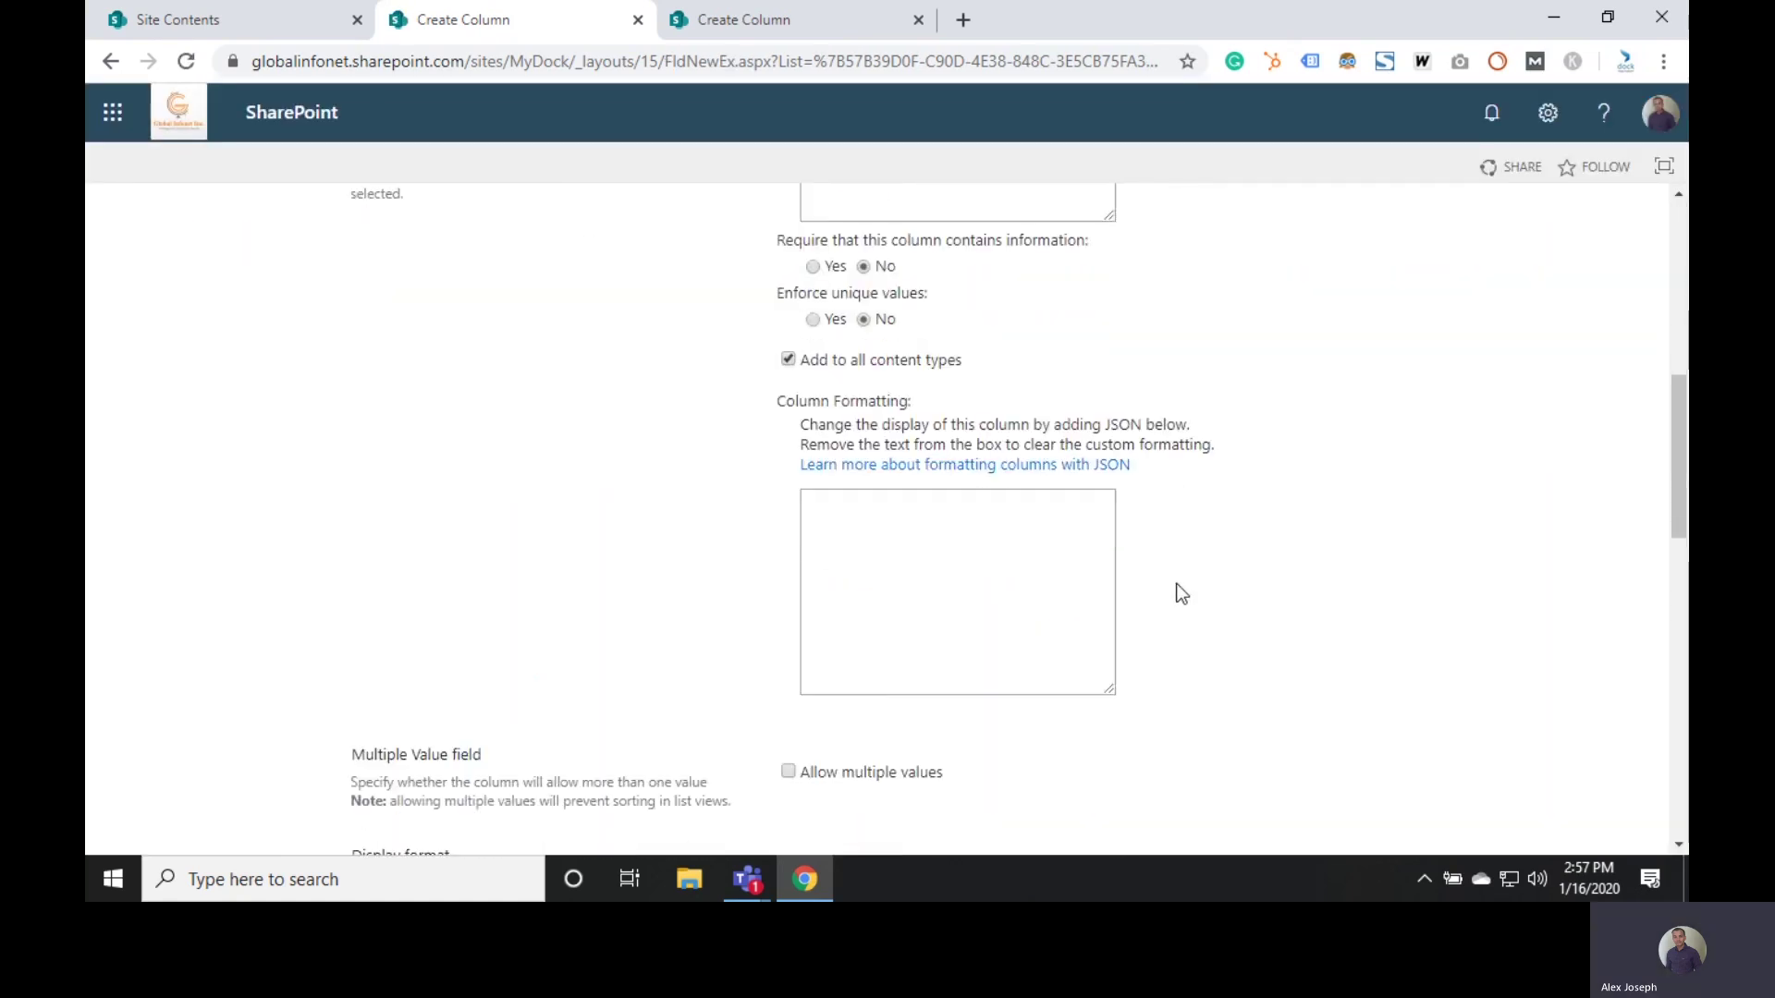
scroll(1176, 585, "down", 3)
scroll(1176, 584, "down", 2)
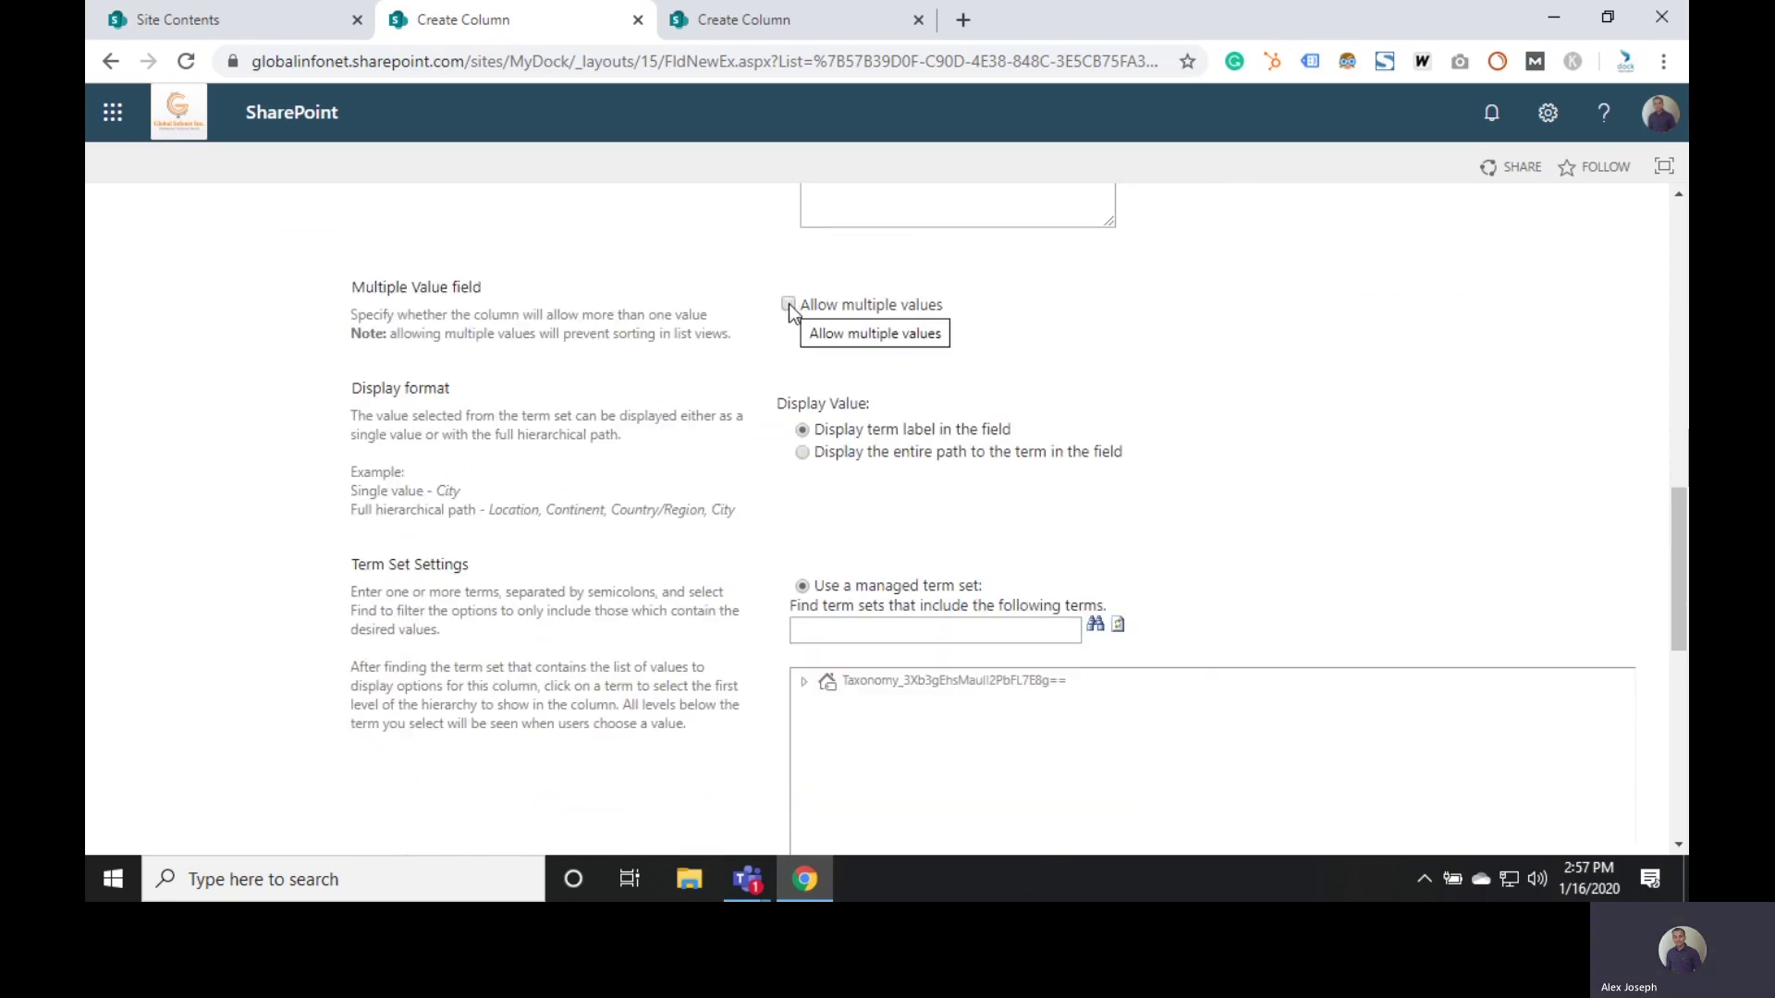
- Allow multiple values for Tag and expand the taxonomy term store groups
left_click(789, 306)
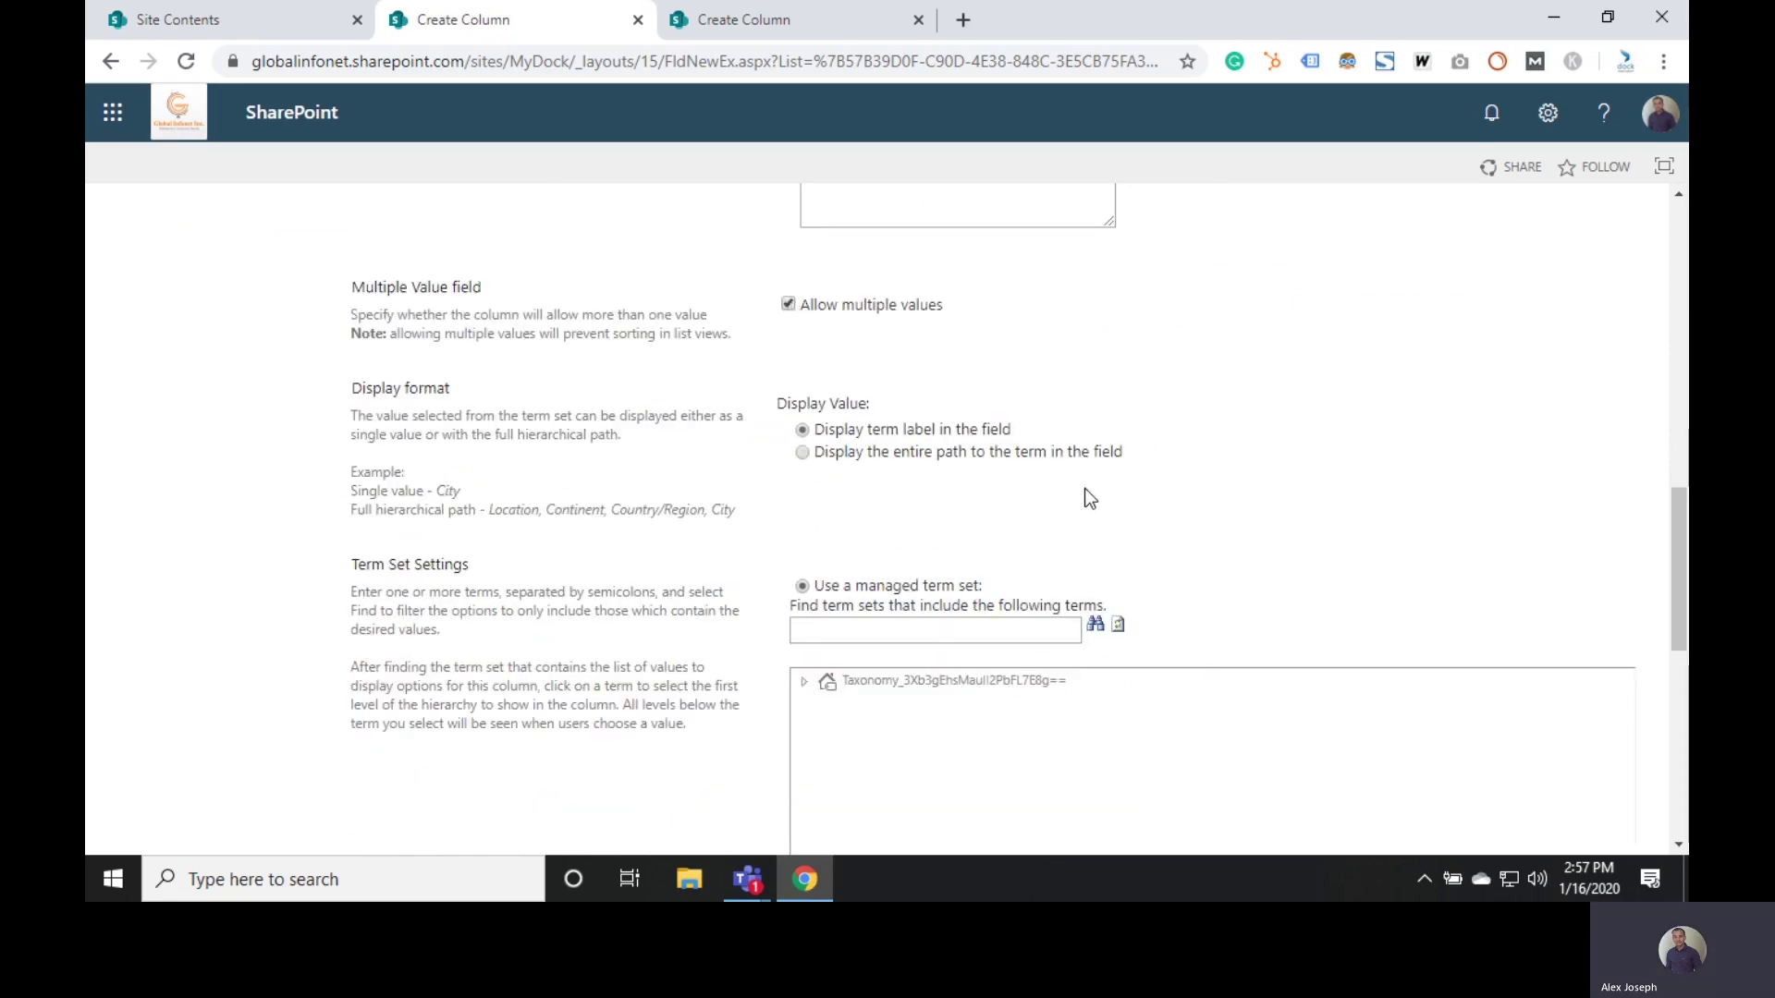
scroll(1102, 490, "down", 3)
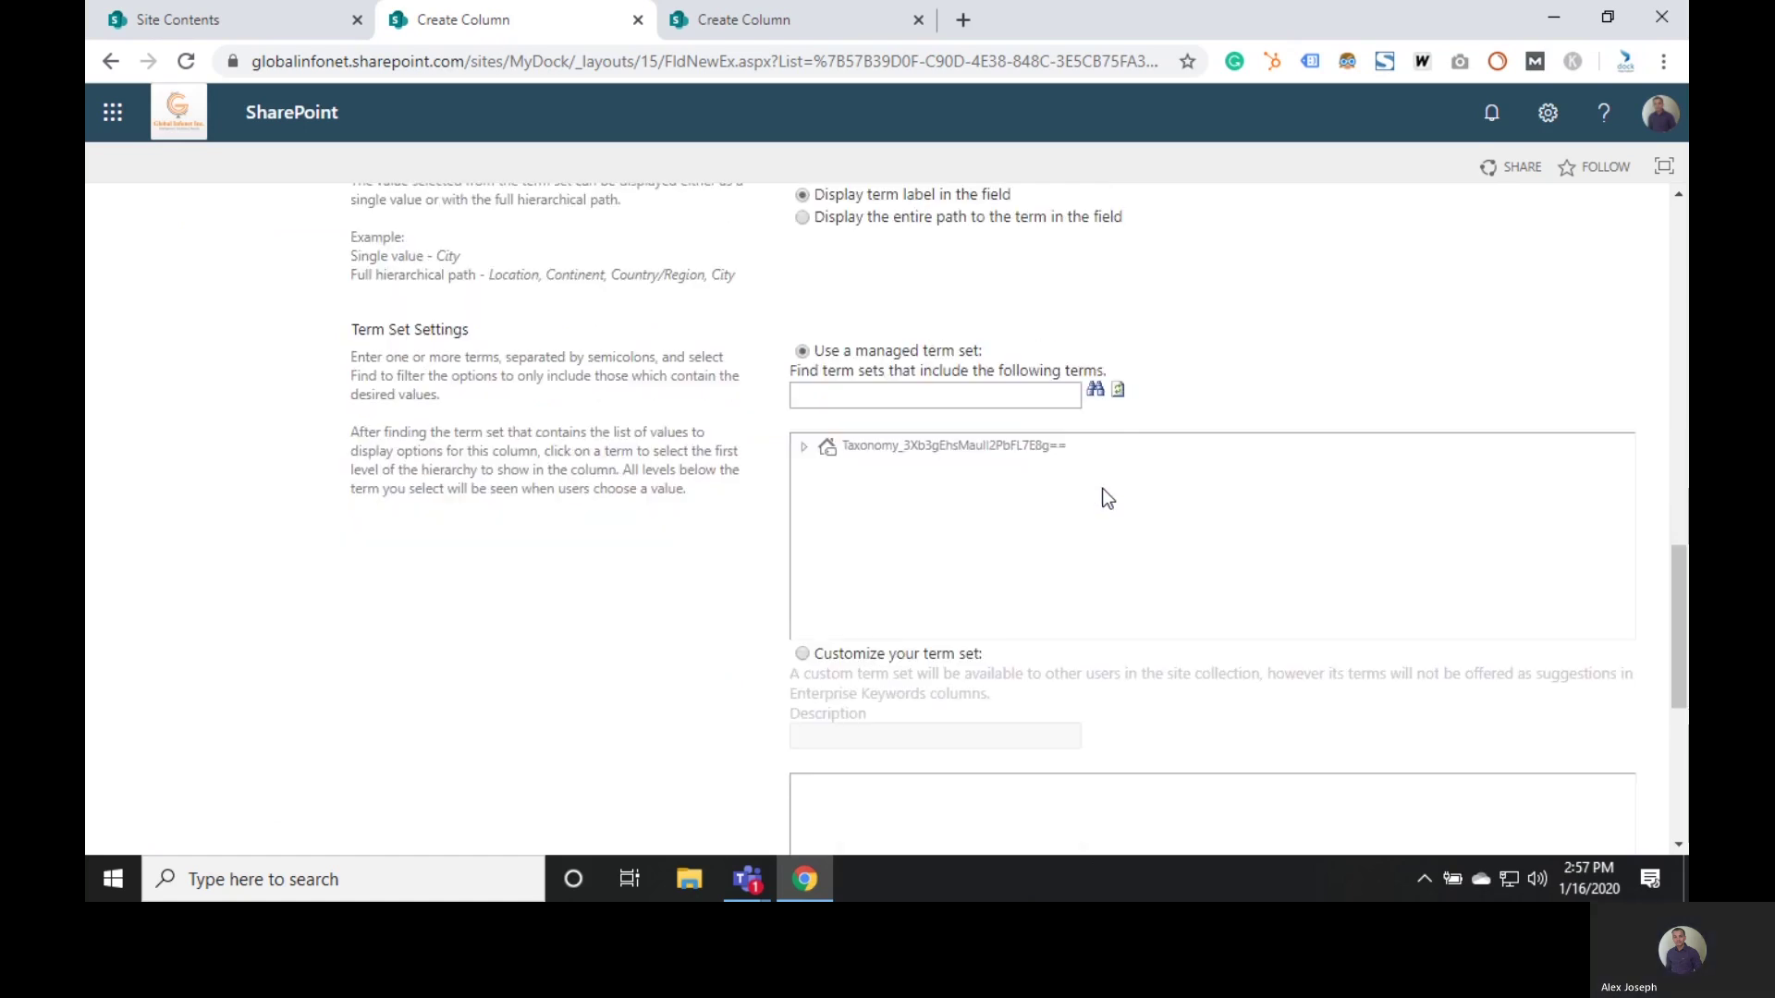
left_click(804, 446)
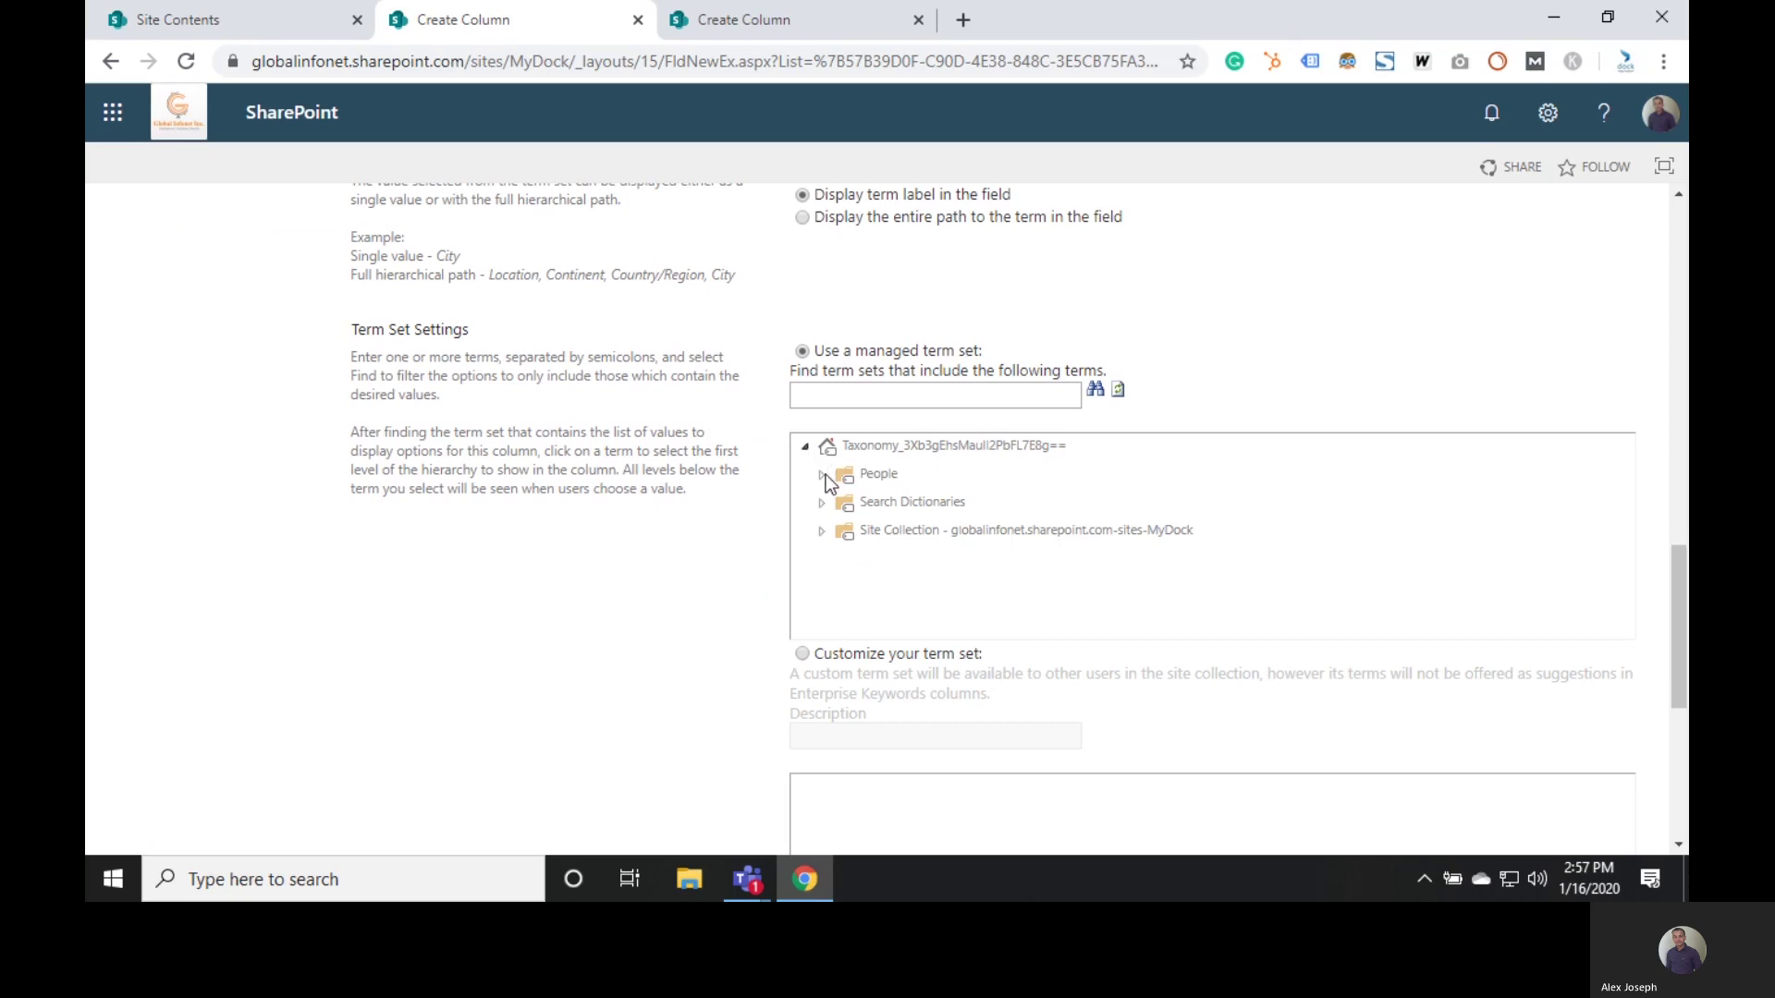
left_click(823, 474)
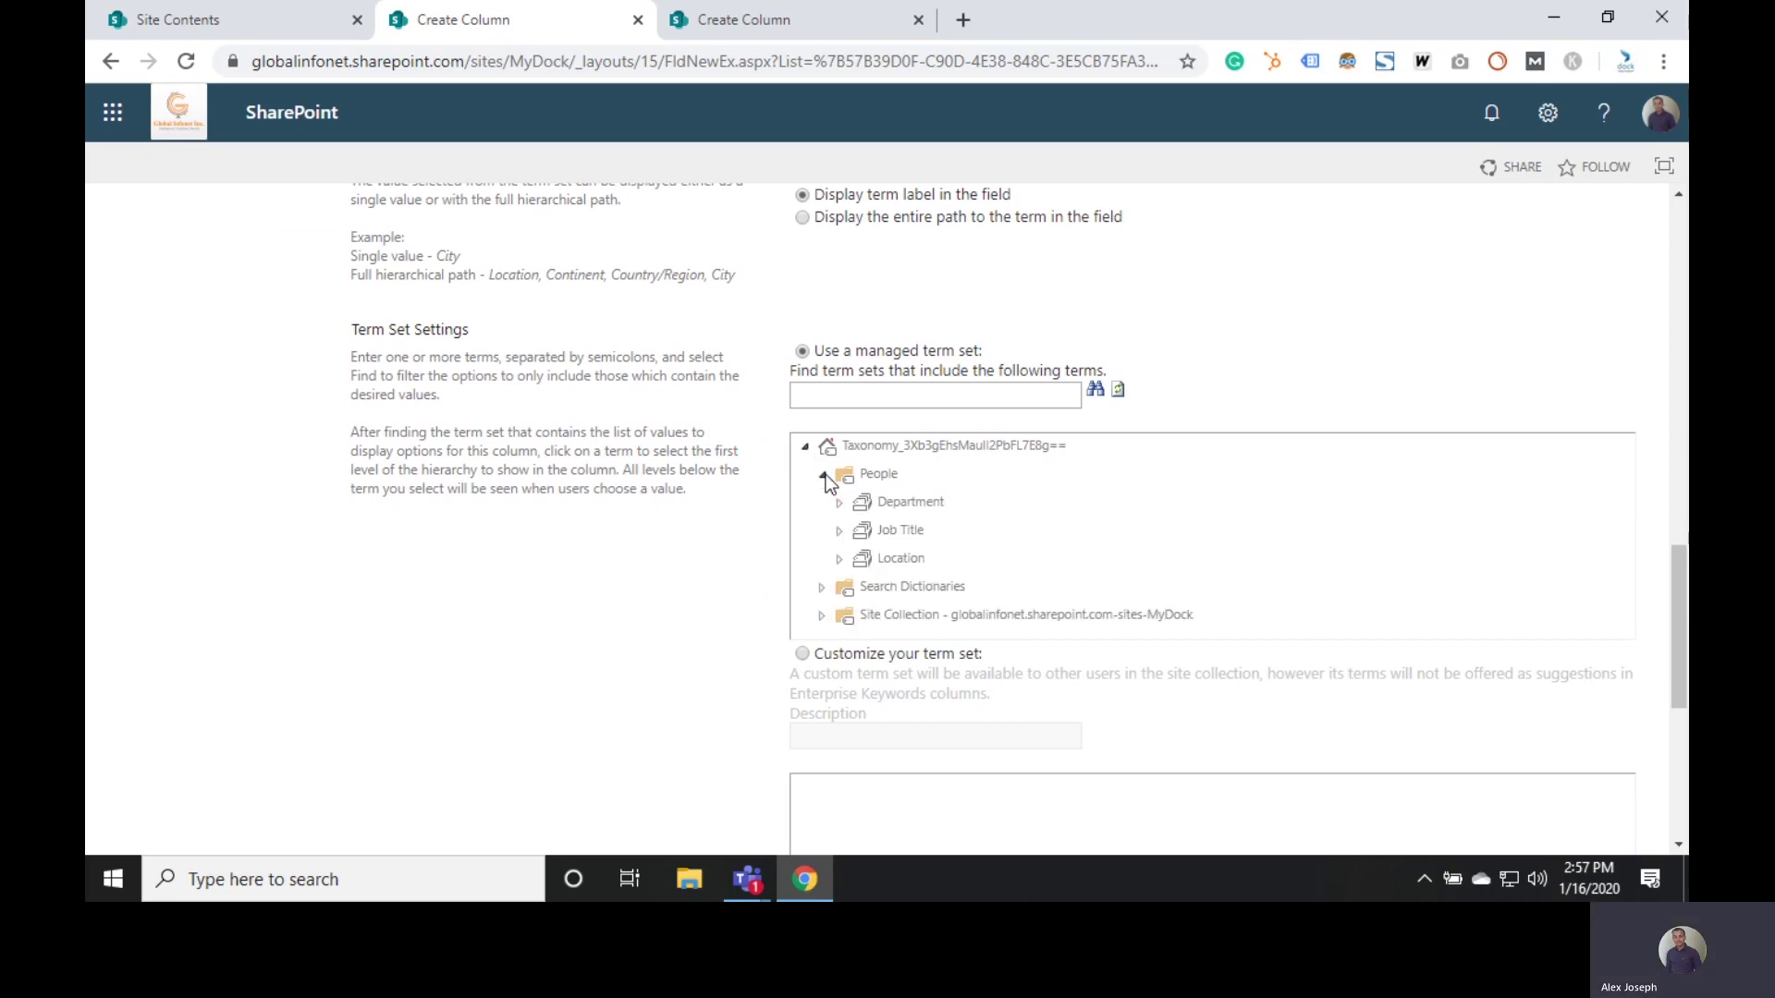
left_click(928, 507)
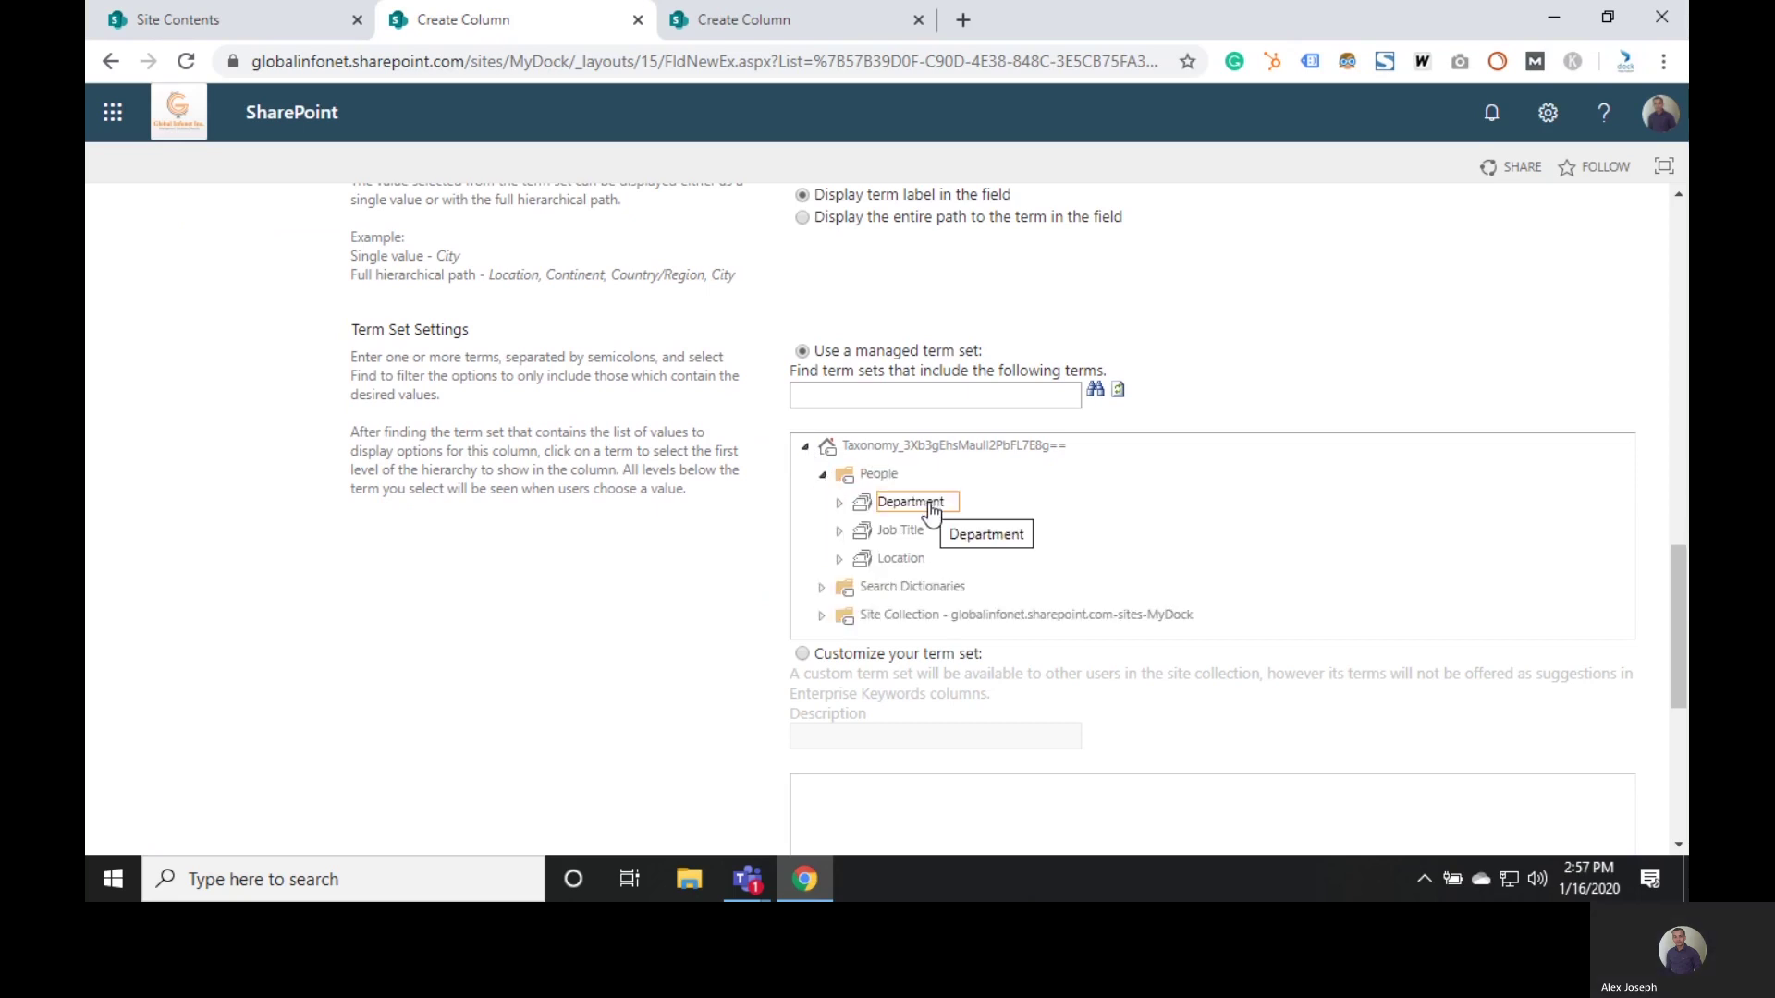
- Choose the Departments term set under the Site Collection group for the Tag column
left_click(822, 586)
scroll(952, 509, "down", 3)
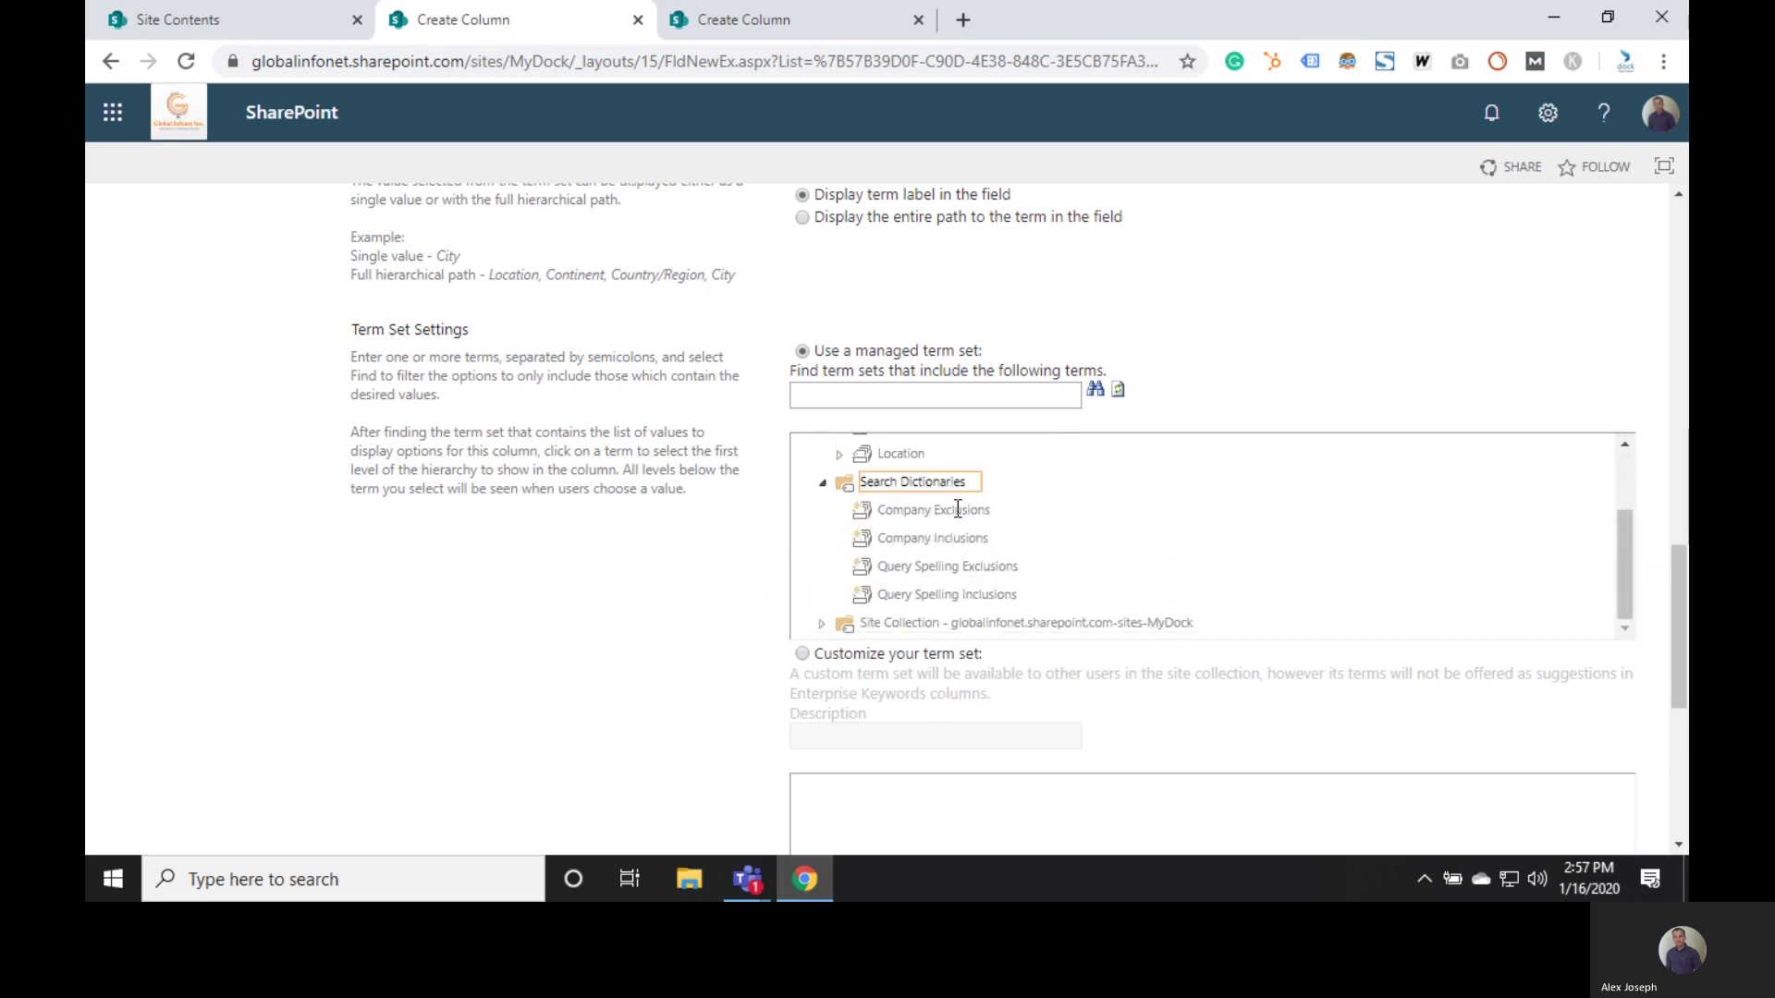
left_click(822, 390)
scroll(915, 347, "down", 5)
scroll(933, 330, "up", 3)
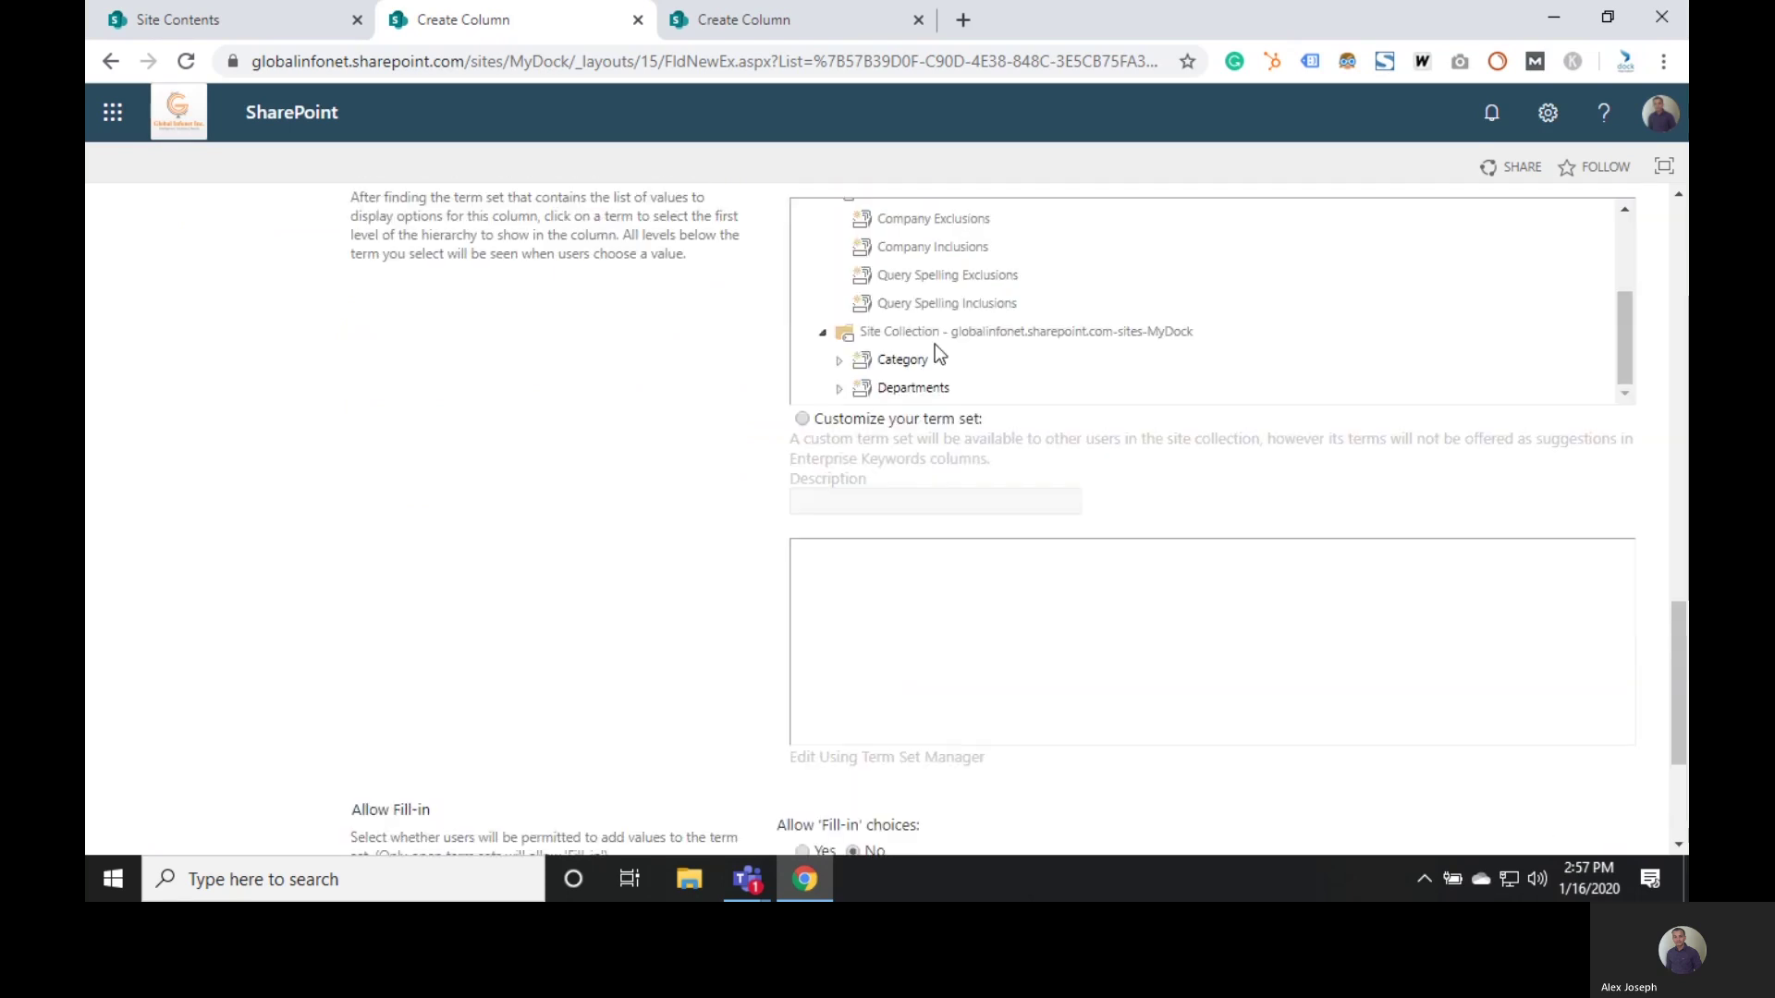
left_click(839, 390)
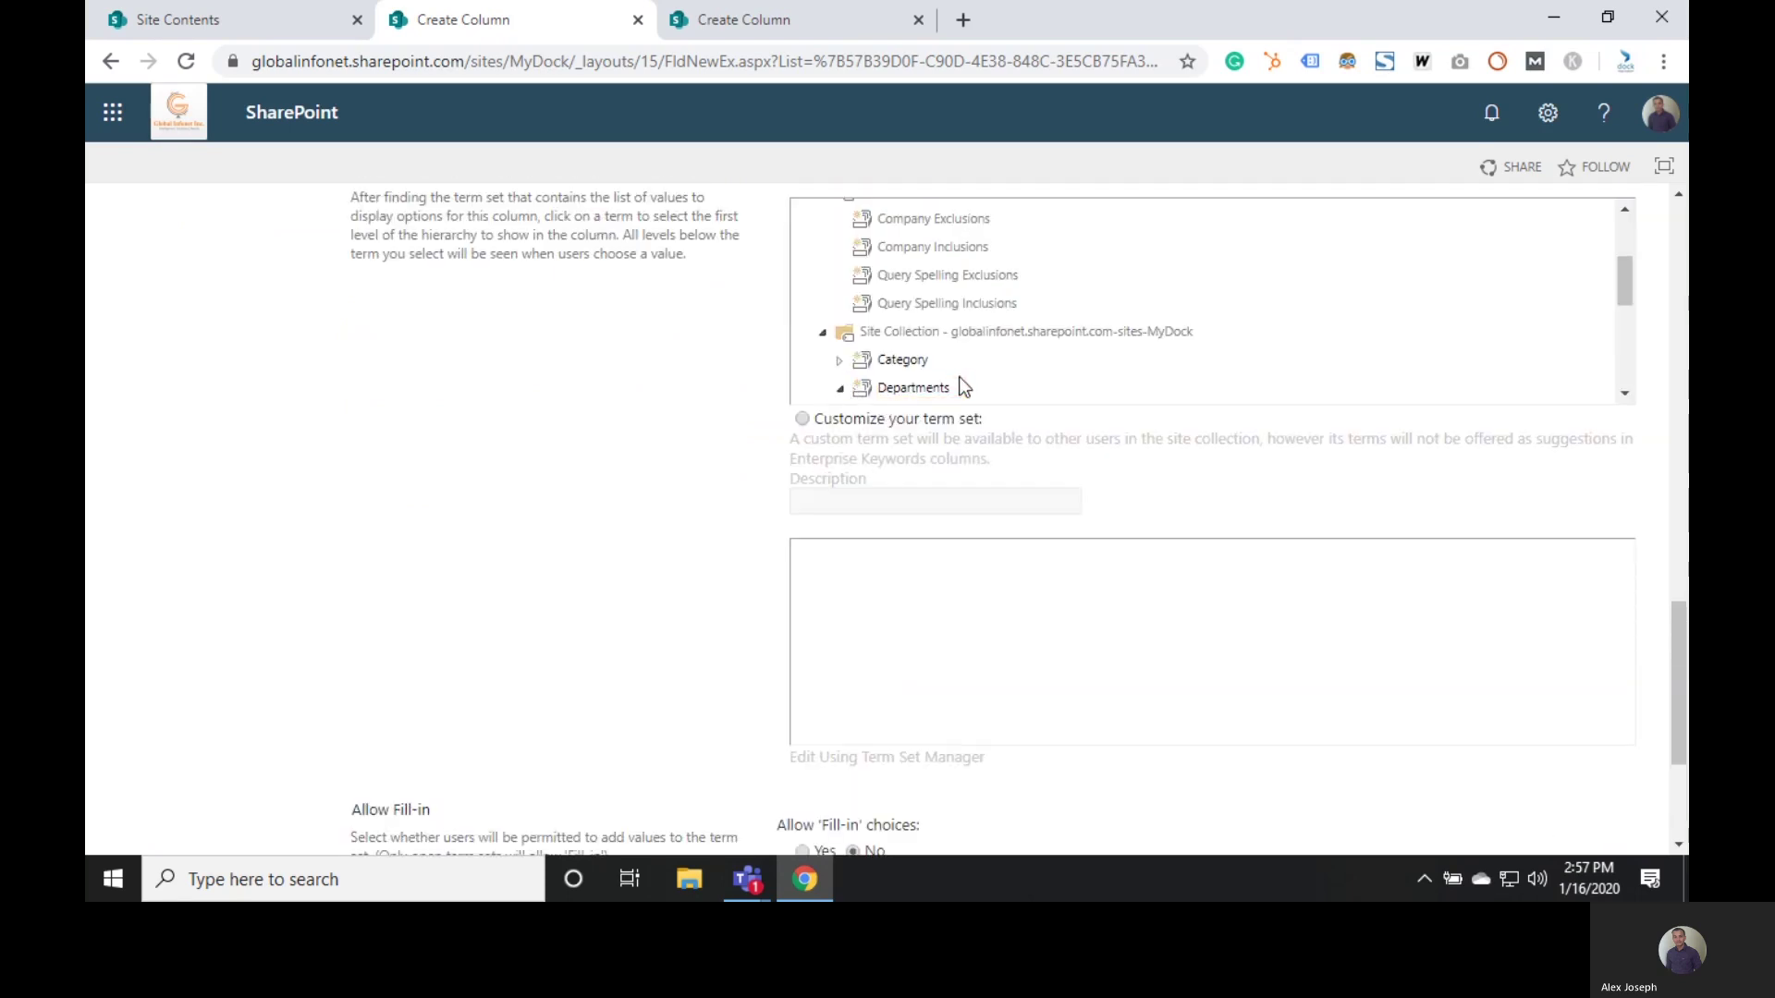
scroll(961, 383, "down", 3)
scroll(961, 384, "up", 3)
left_click(920, 387)
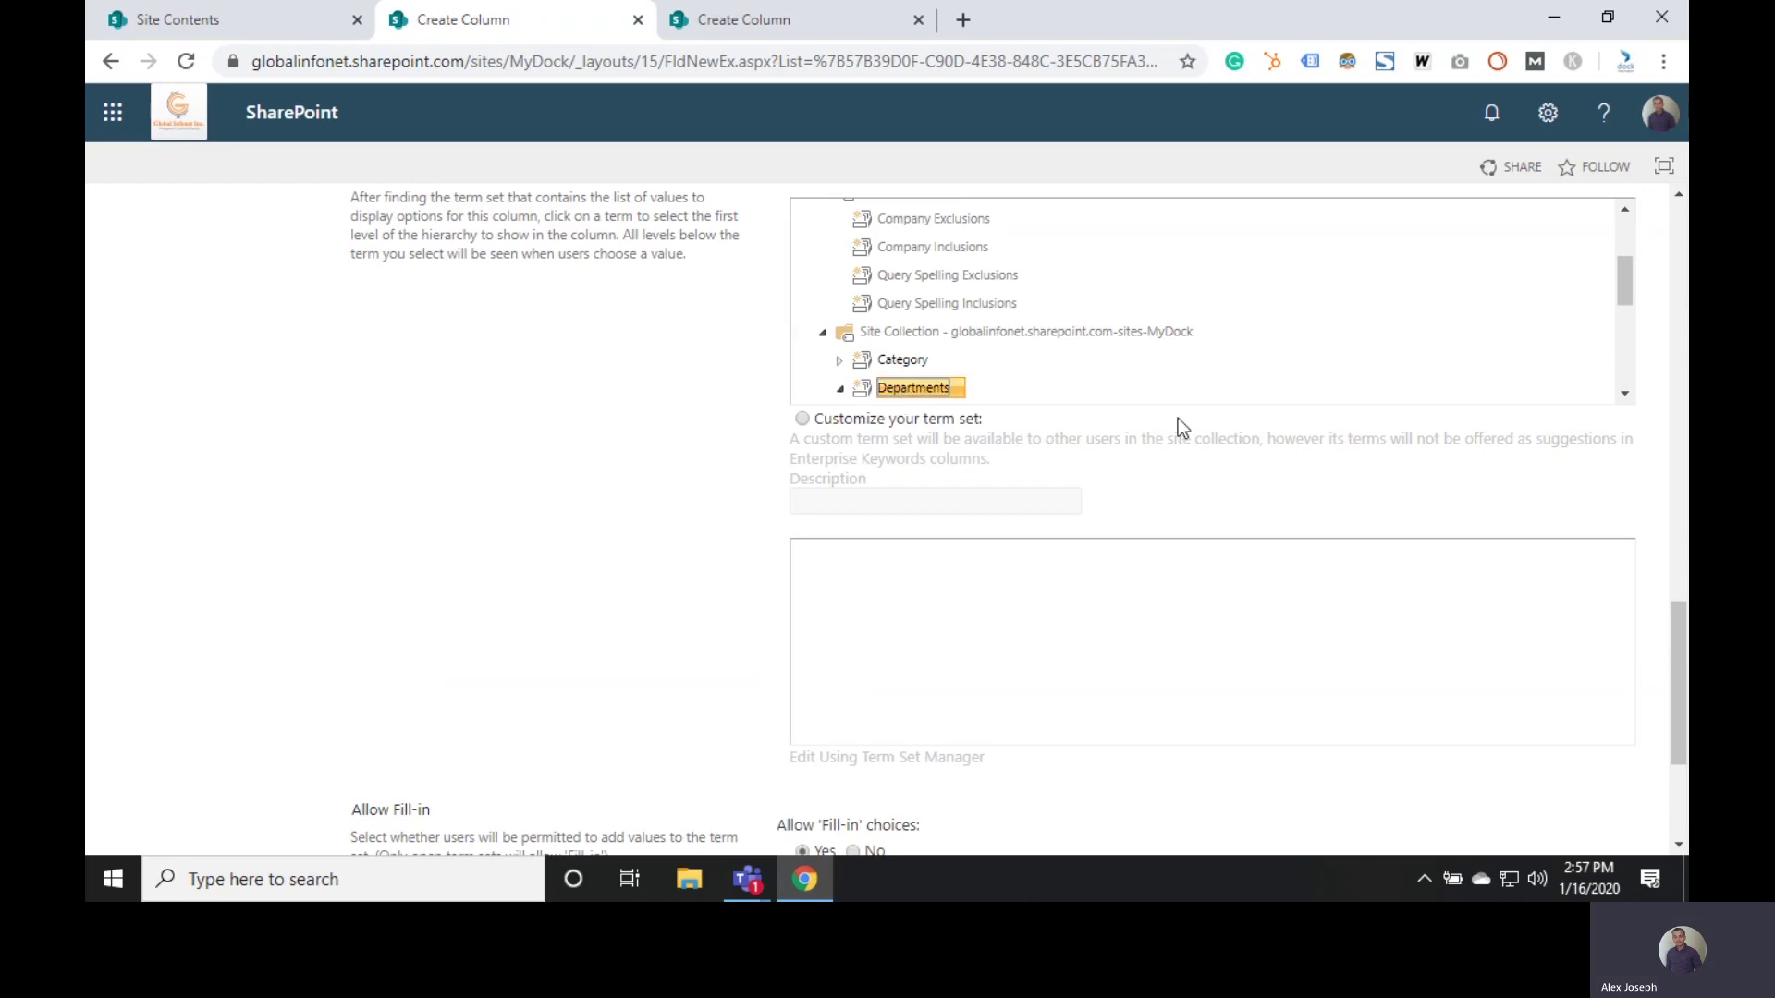
- Confirm the form with OK to create the Tag column
scroll(1250, 437, "down", 3)
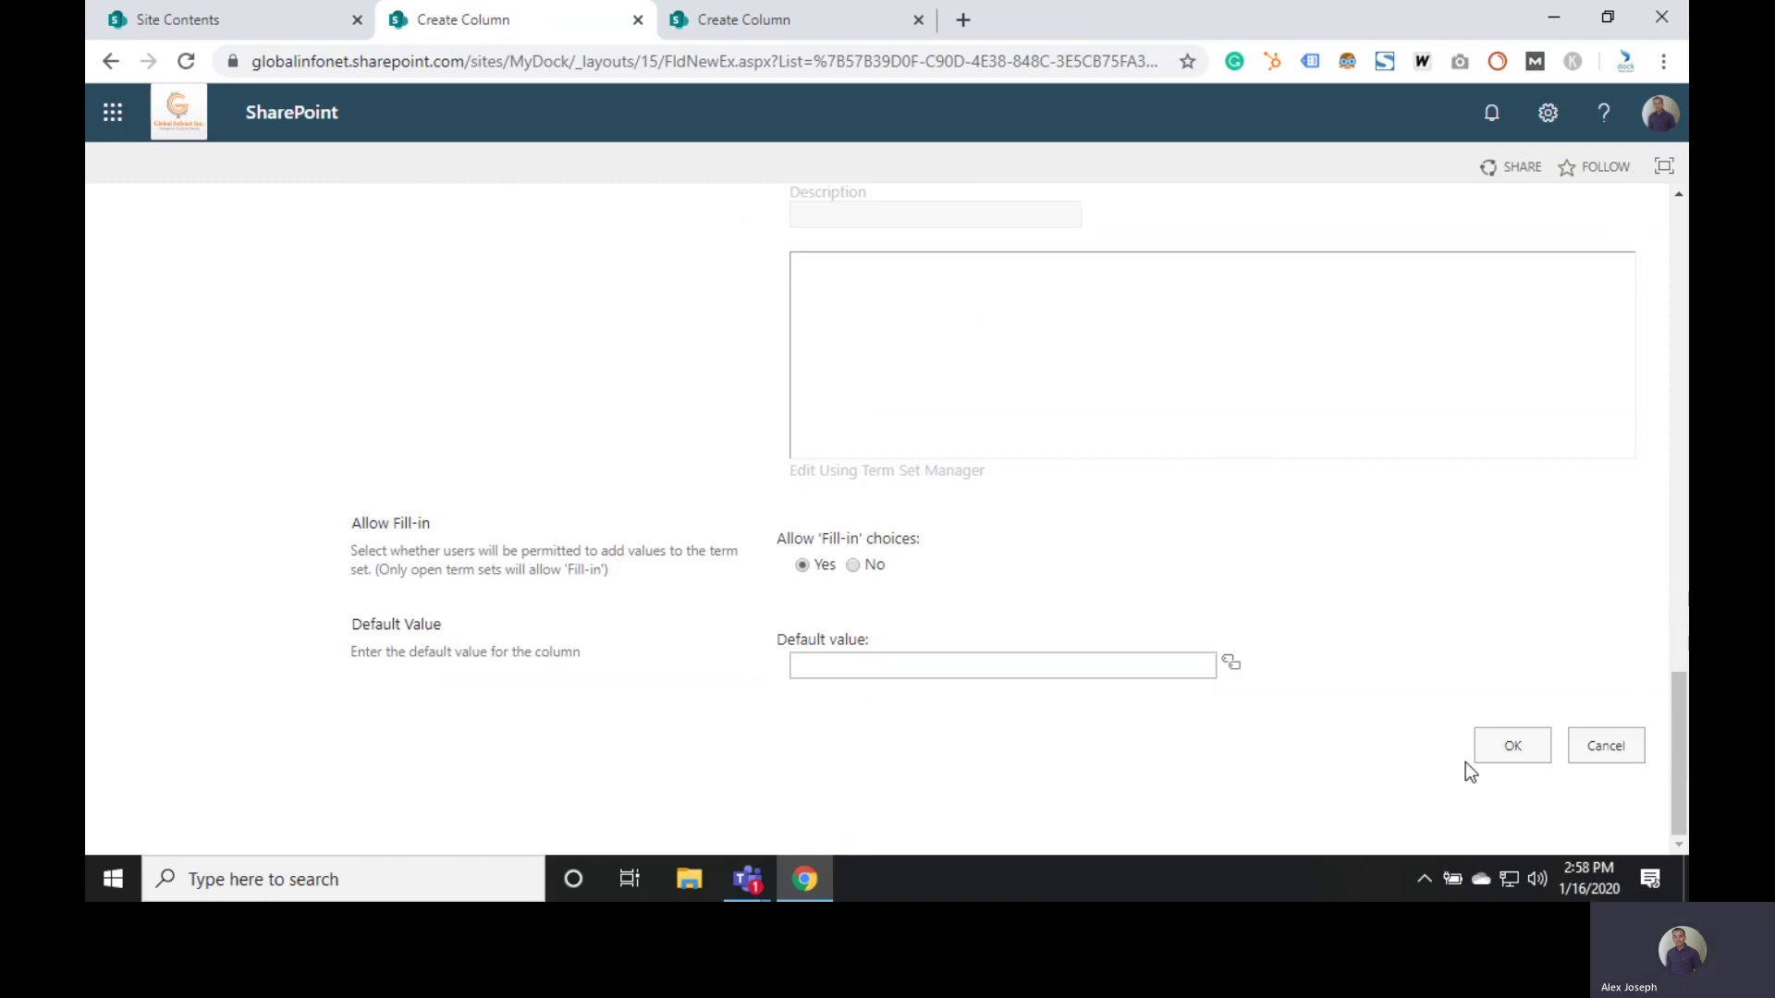
scroll(1454, 571, "up", 15)
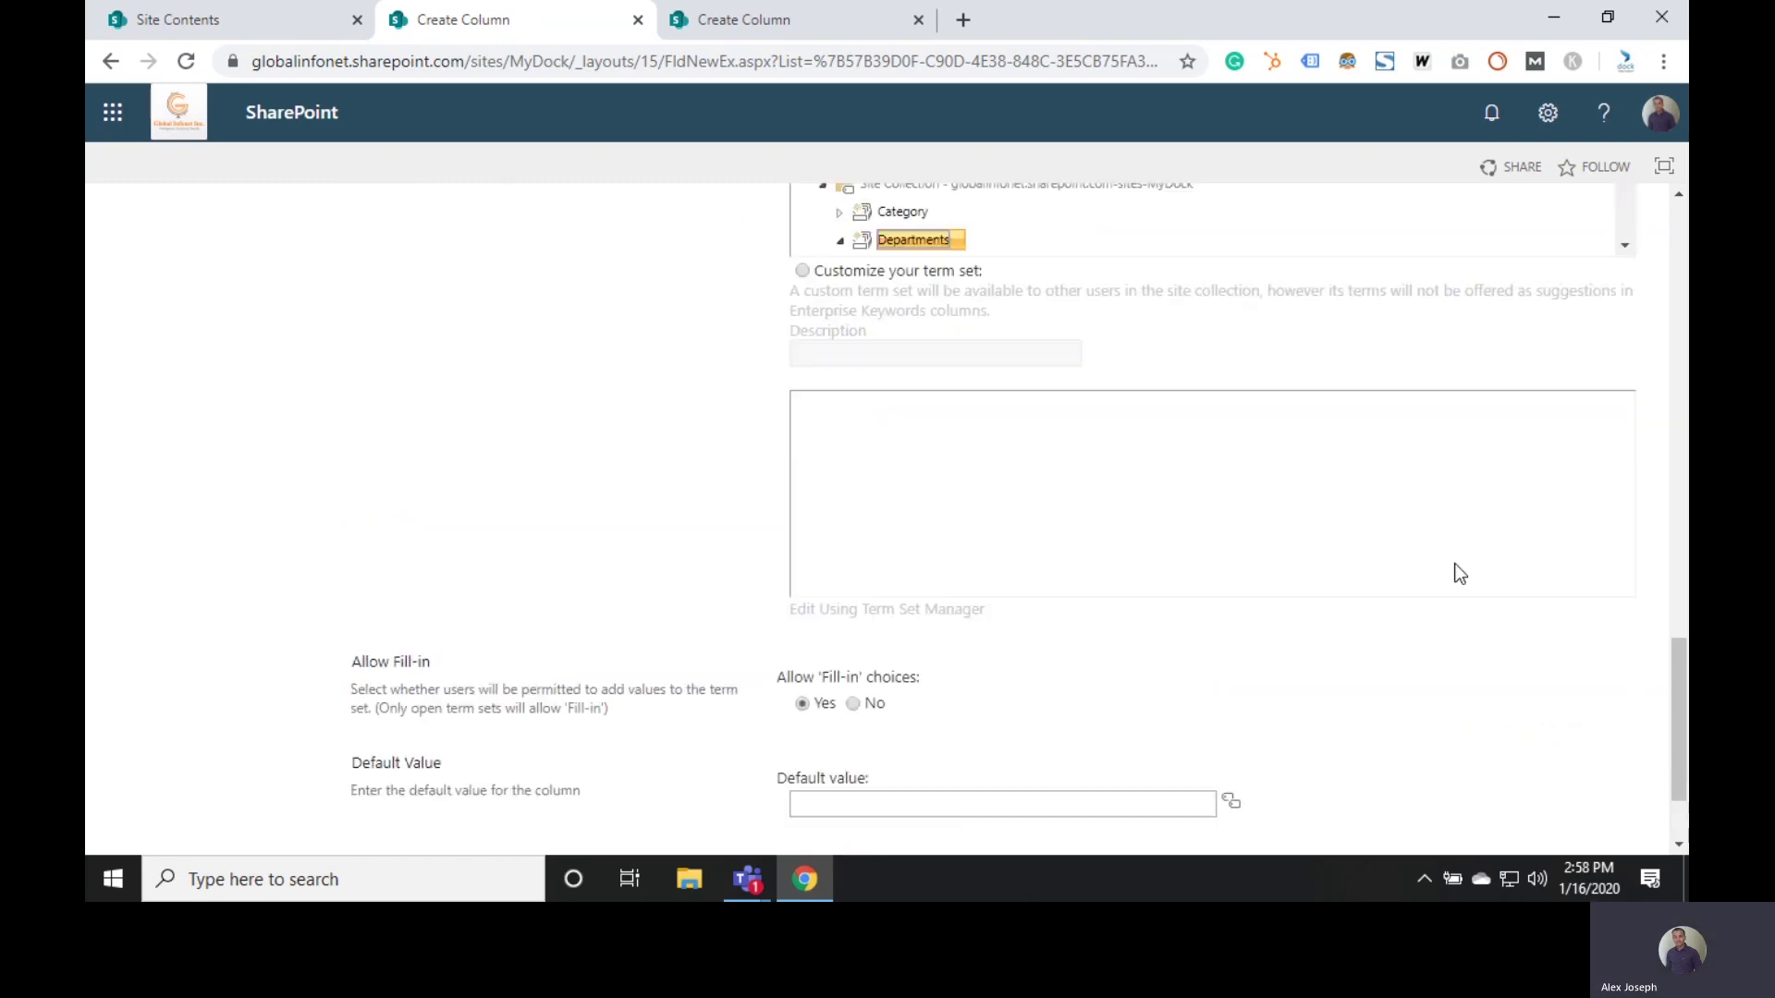
scroll(1458, 573, "down", 8)
scroll(1458, 573, "down", 5)
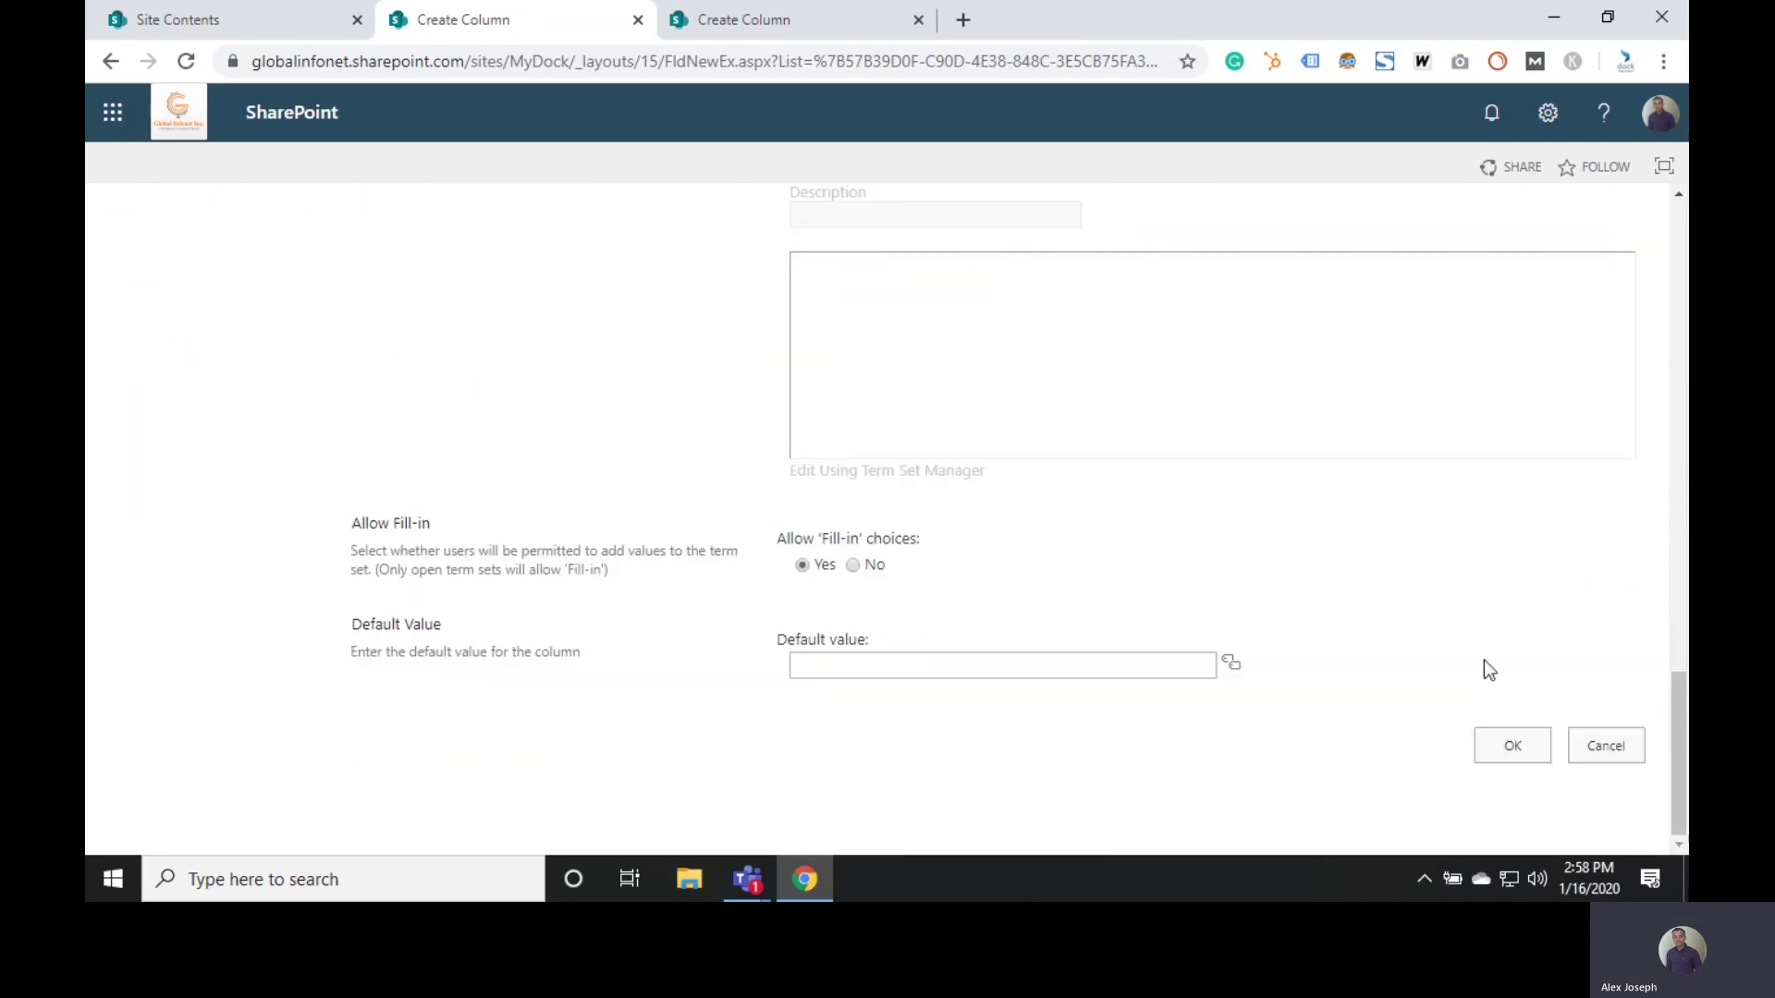
left_click(1508, 754)
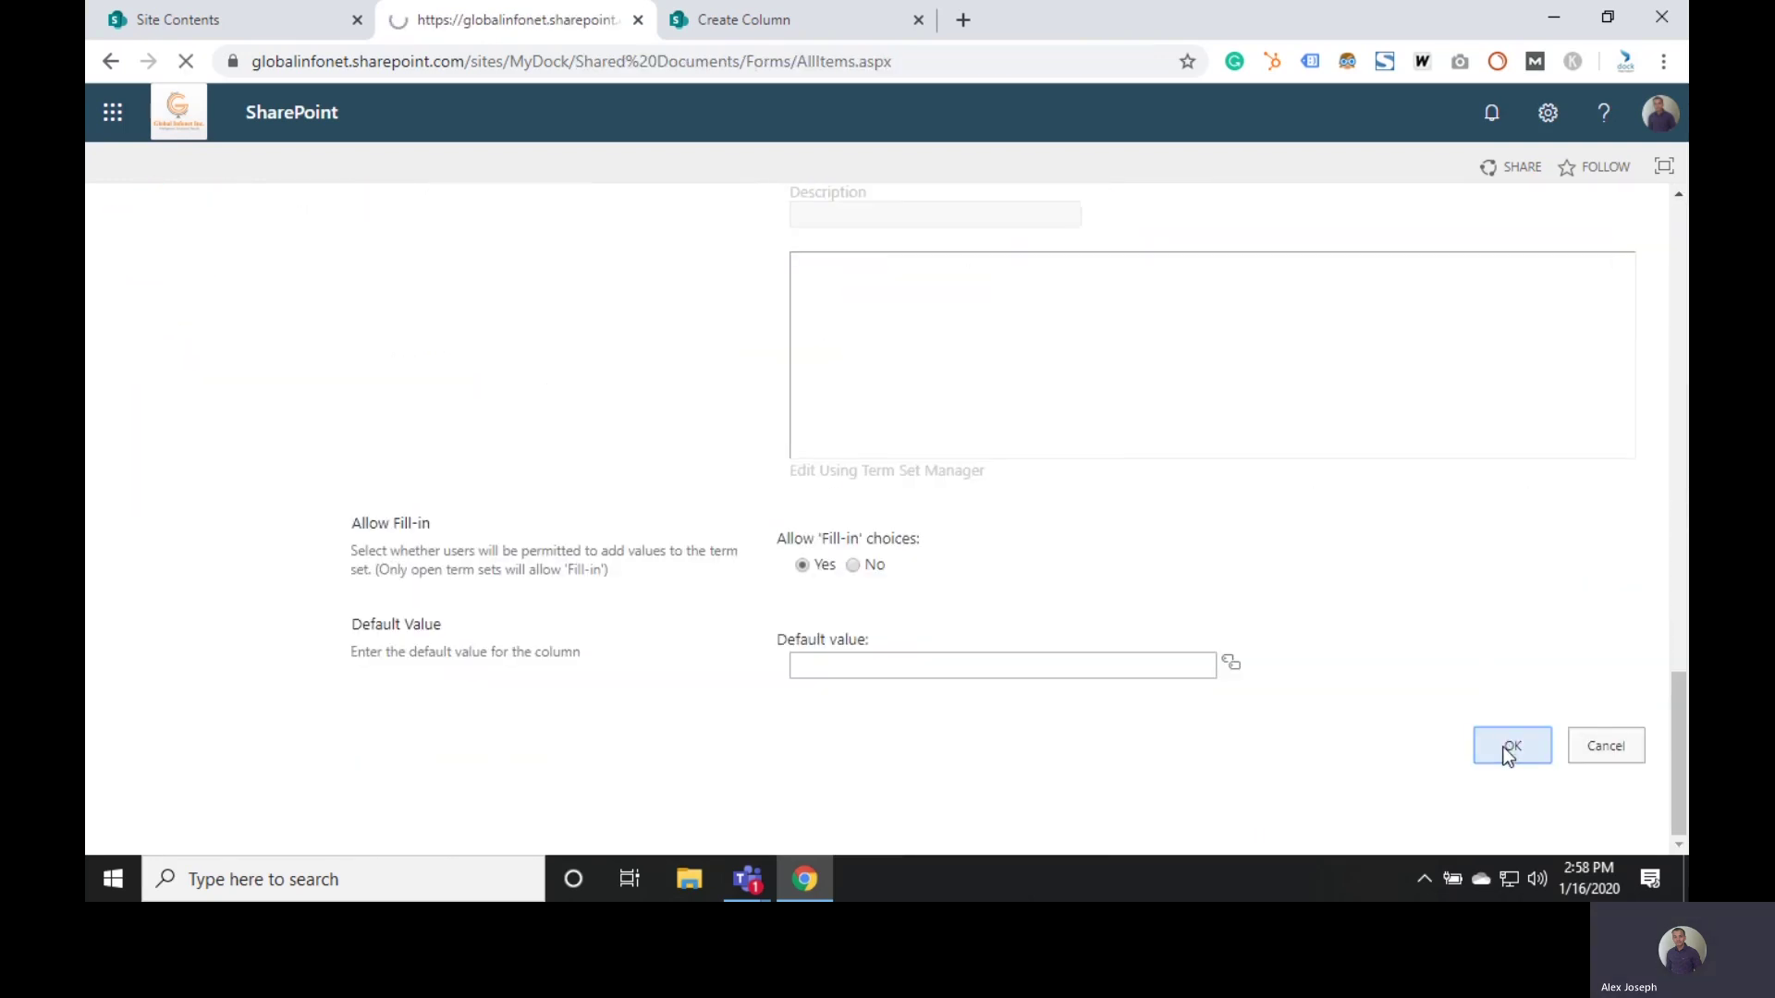
- Open the properties pane for Time entry report (43).xlsx in the Documents library
left_click(246, 13)
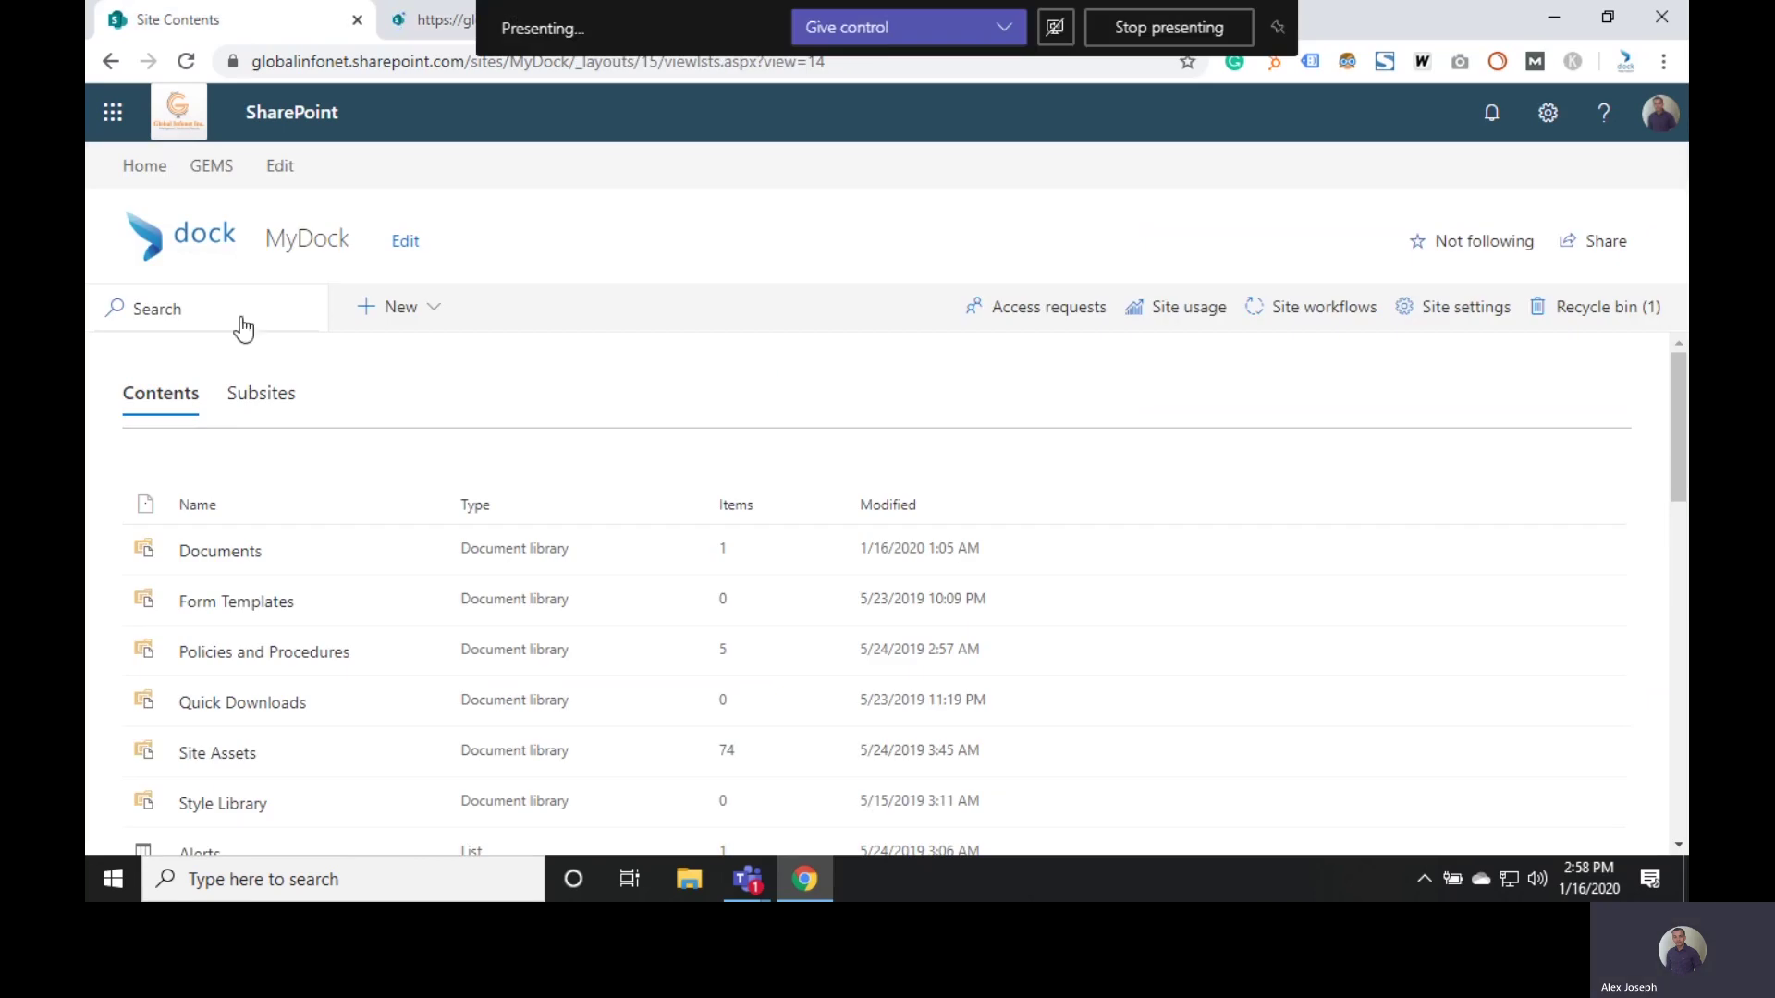
left_click(208, 554)
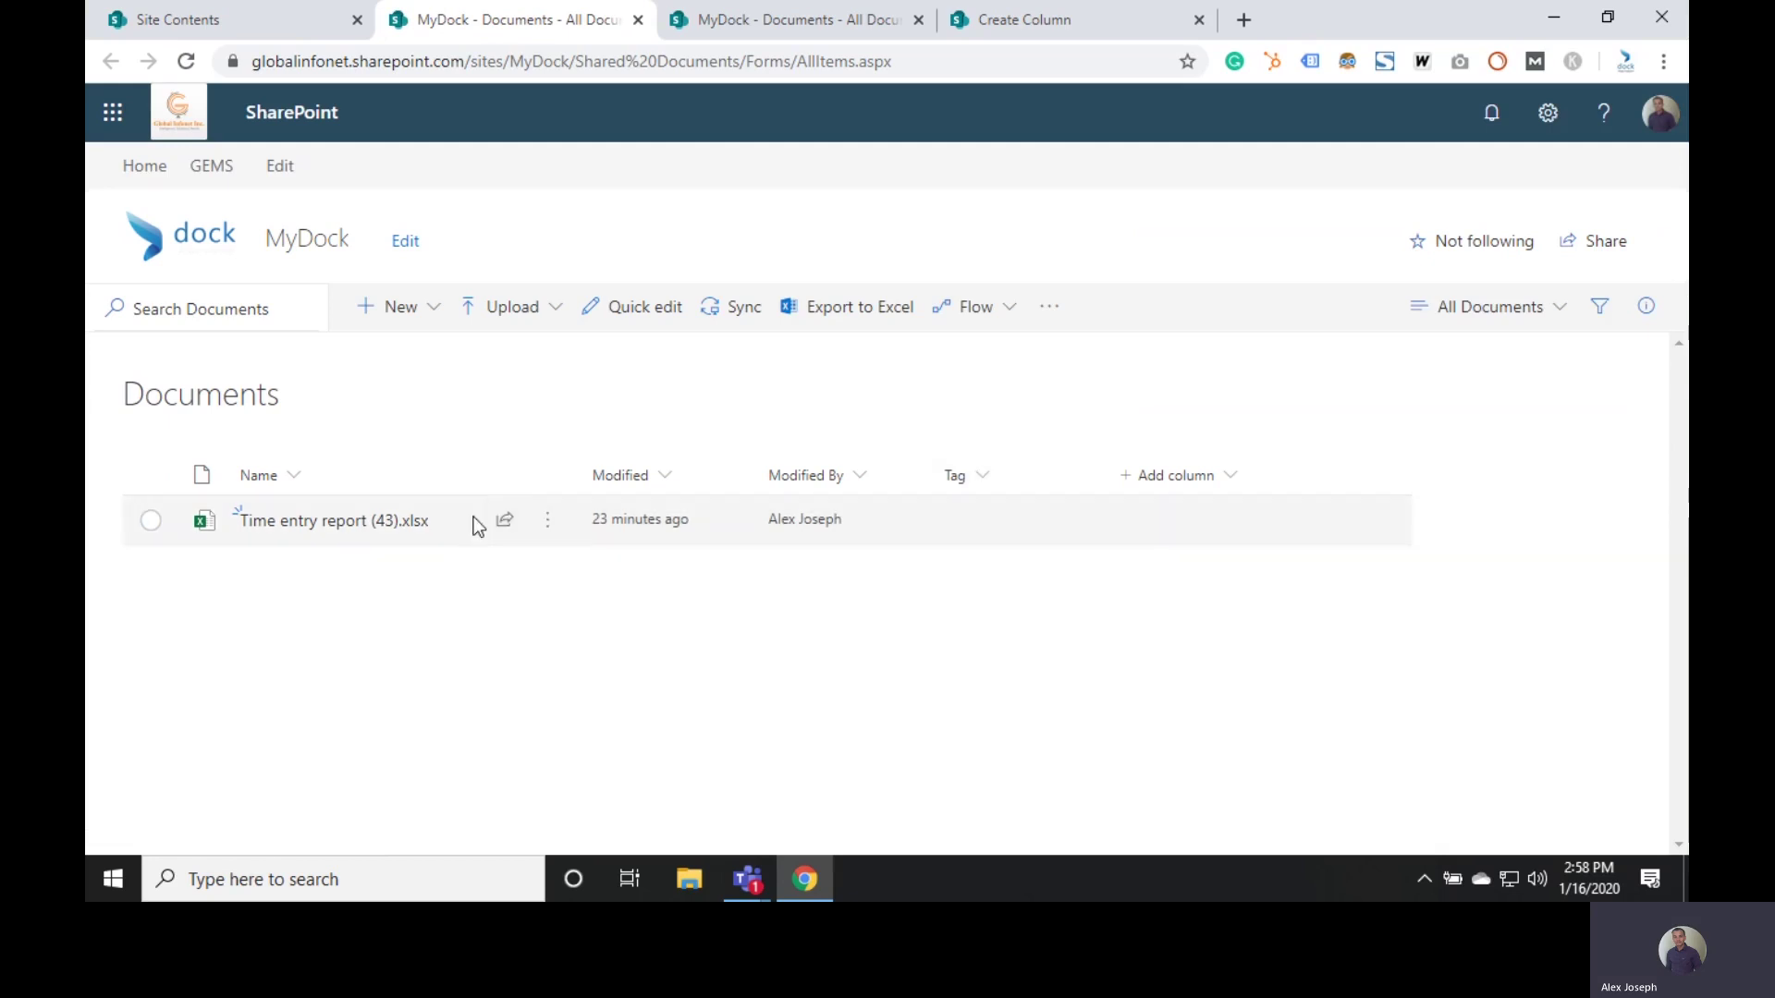
left_click(547, 522)
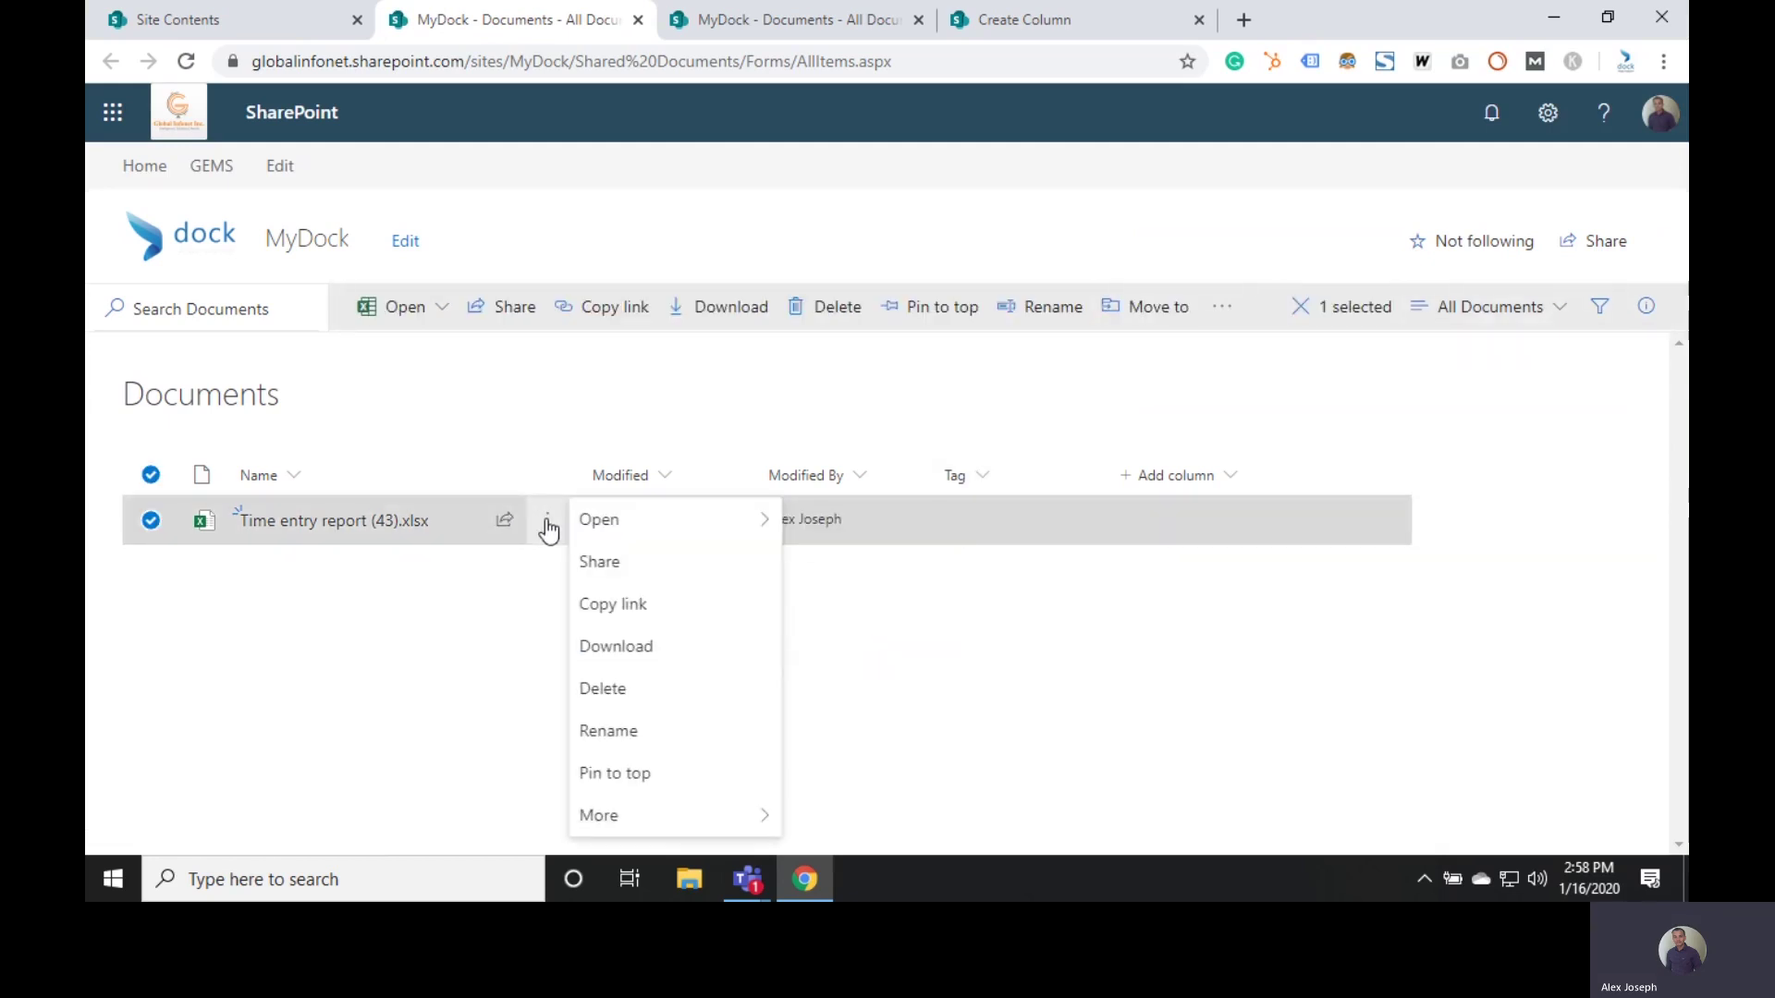
mouse_move(619, 793)
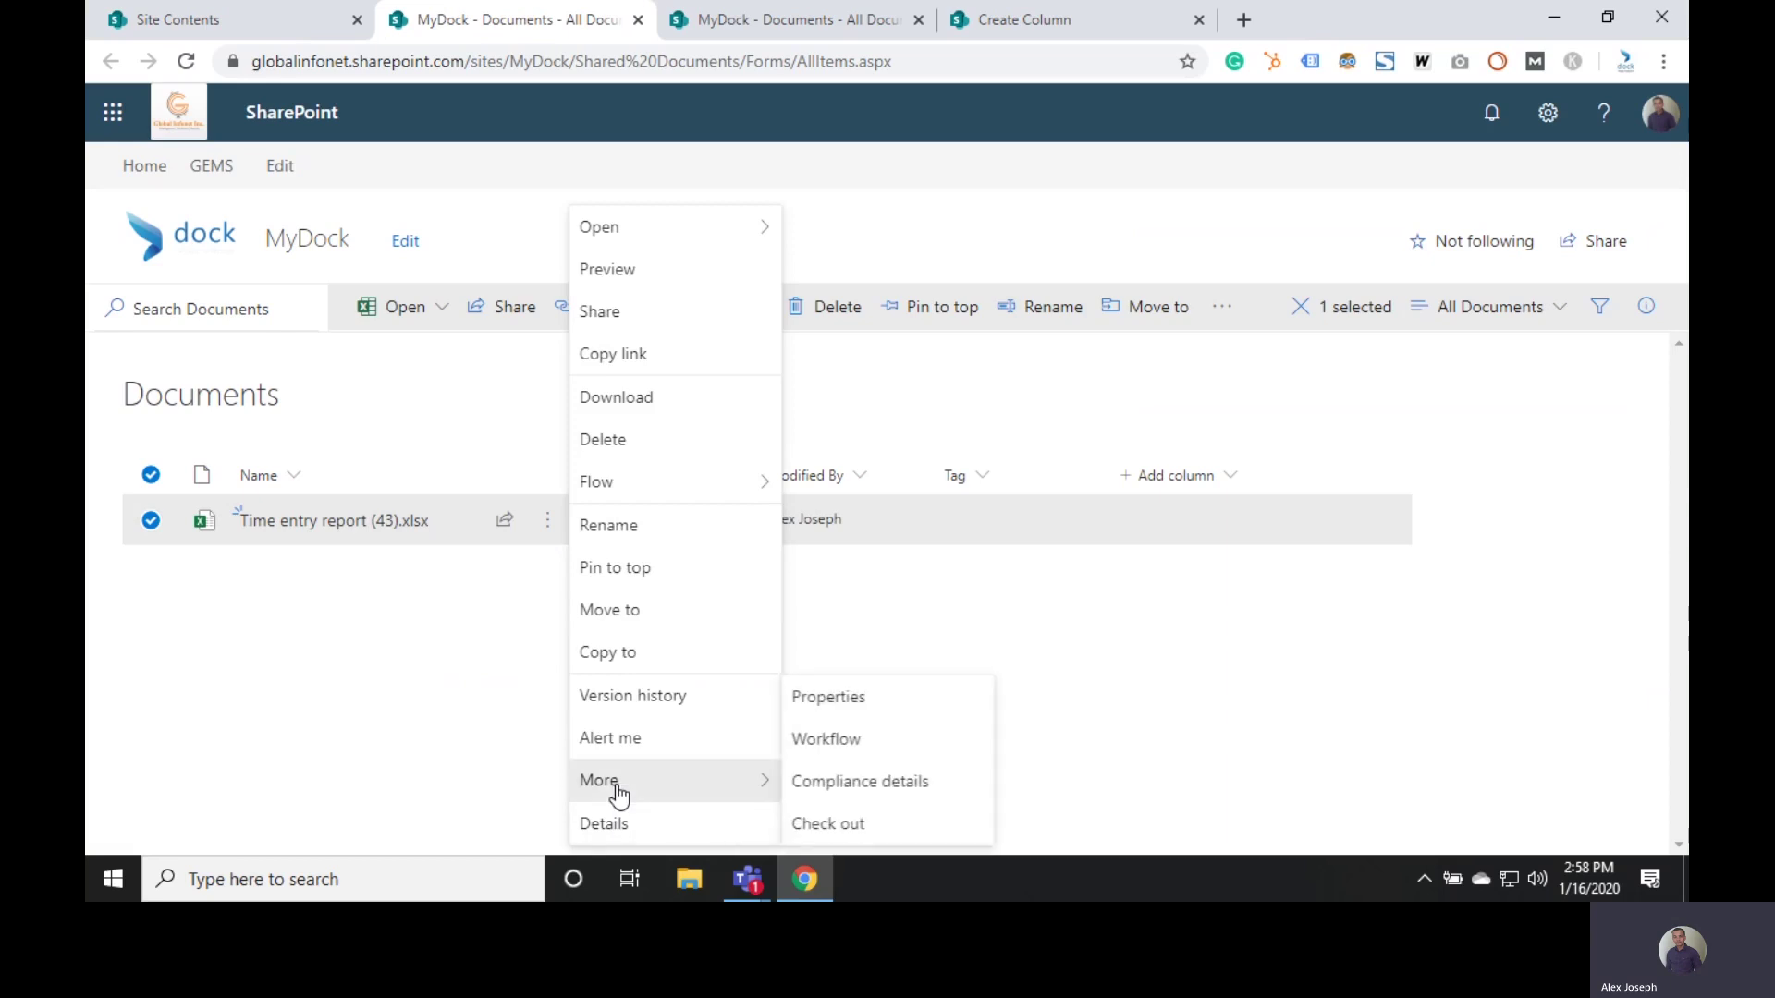
left_click(831, 702)
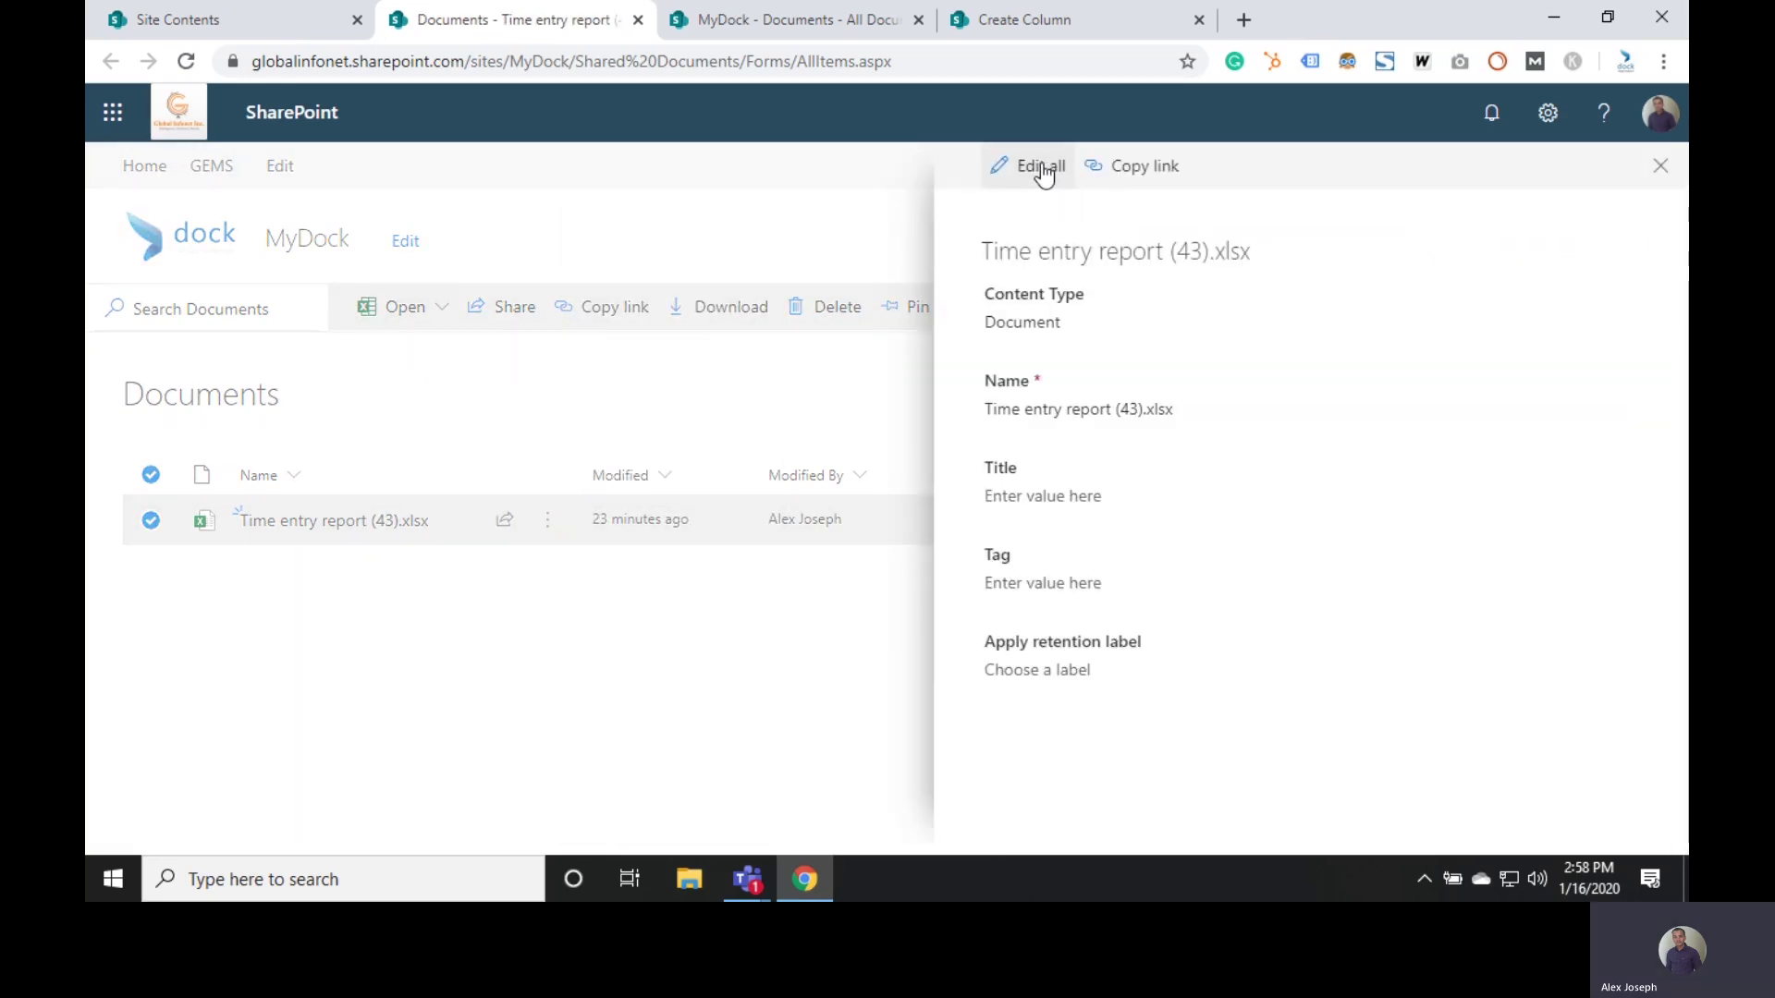
- Make the file's properties editable and open the term picker for its Tag field
left_click(1045, 168)
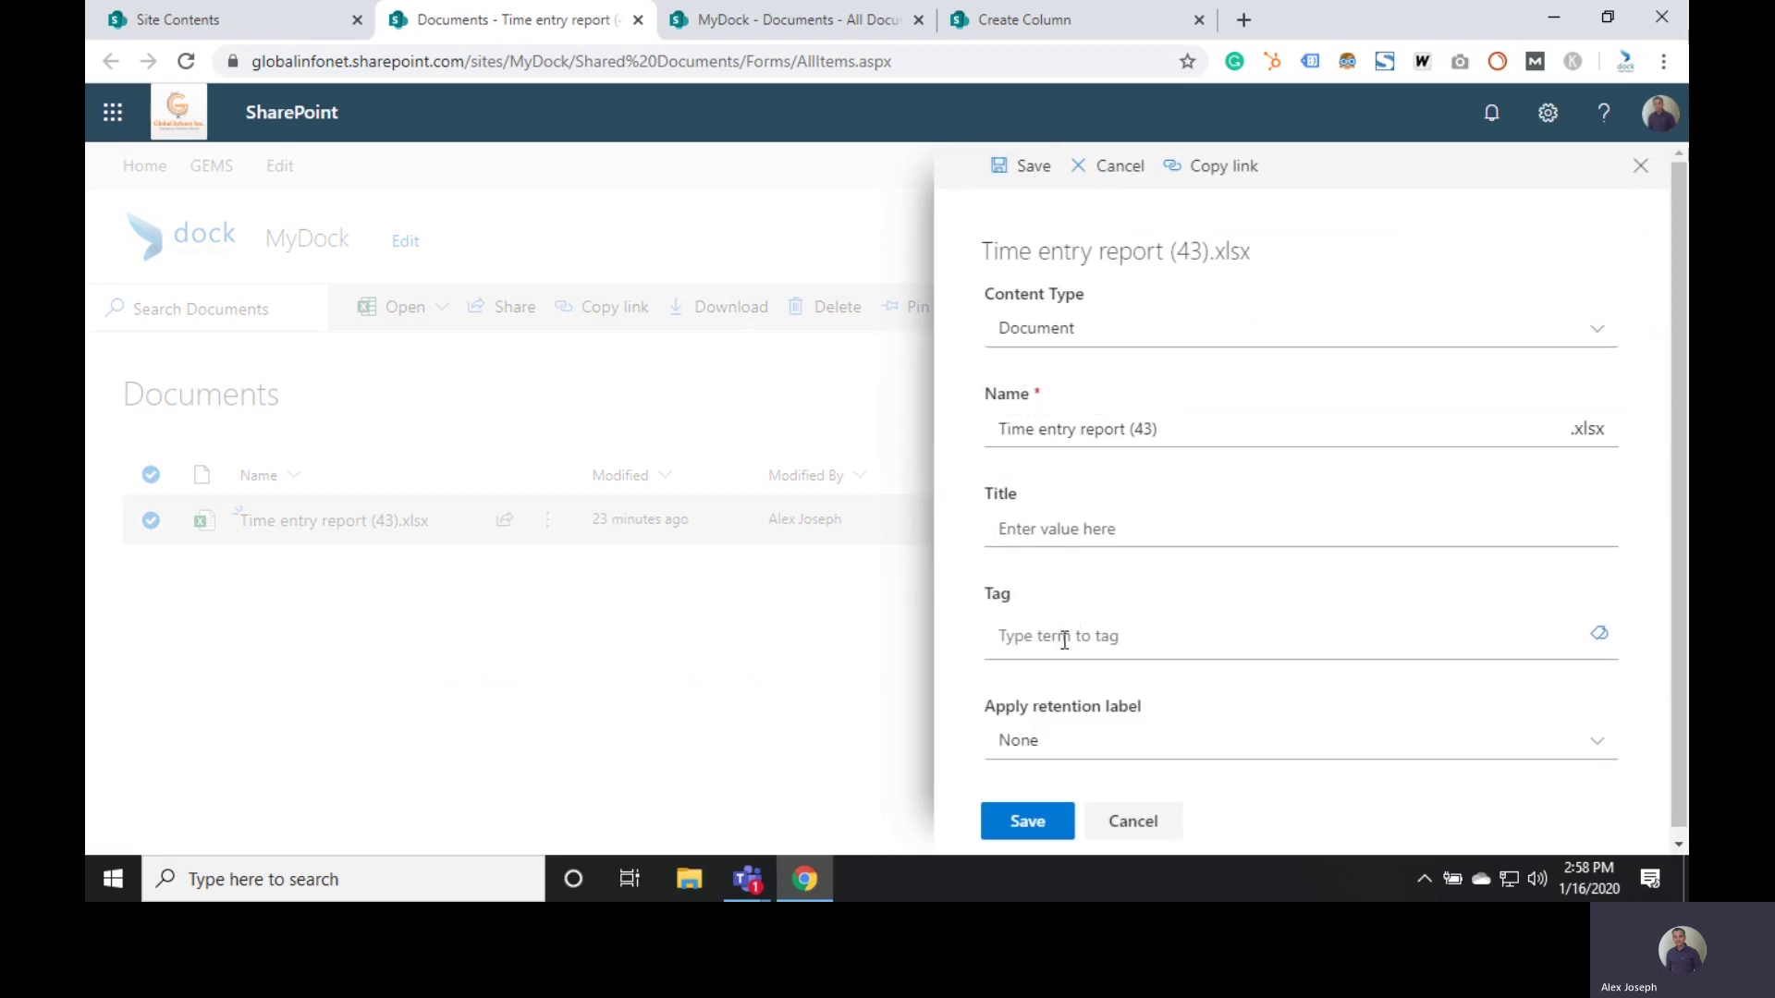
left_click(1024, 628)
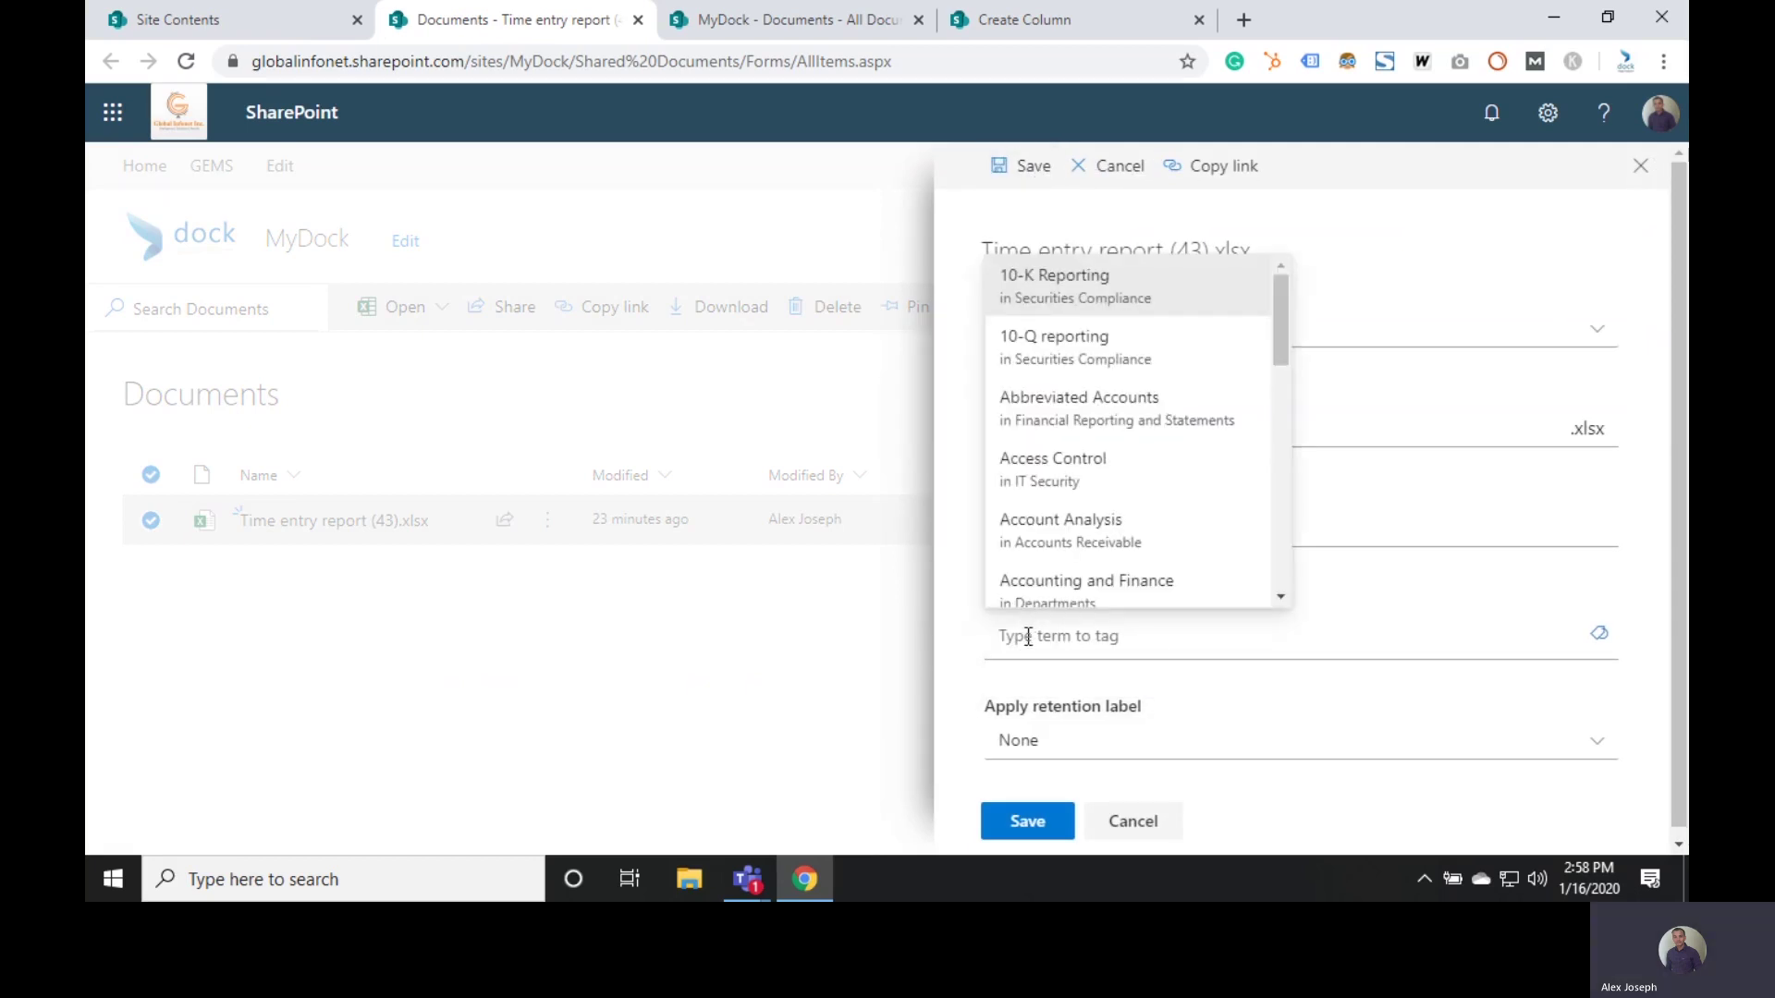
left_click(1599, 634)
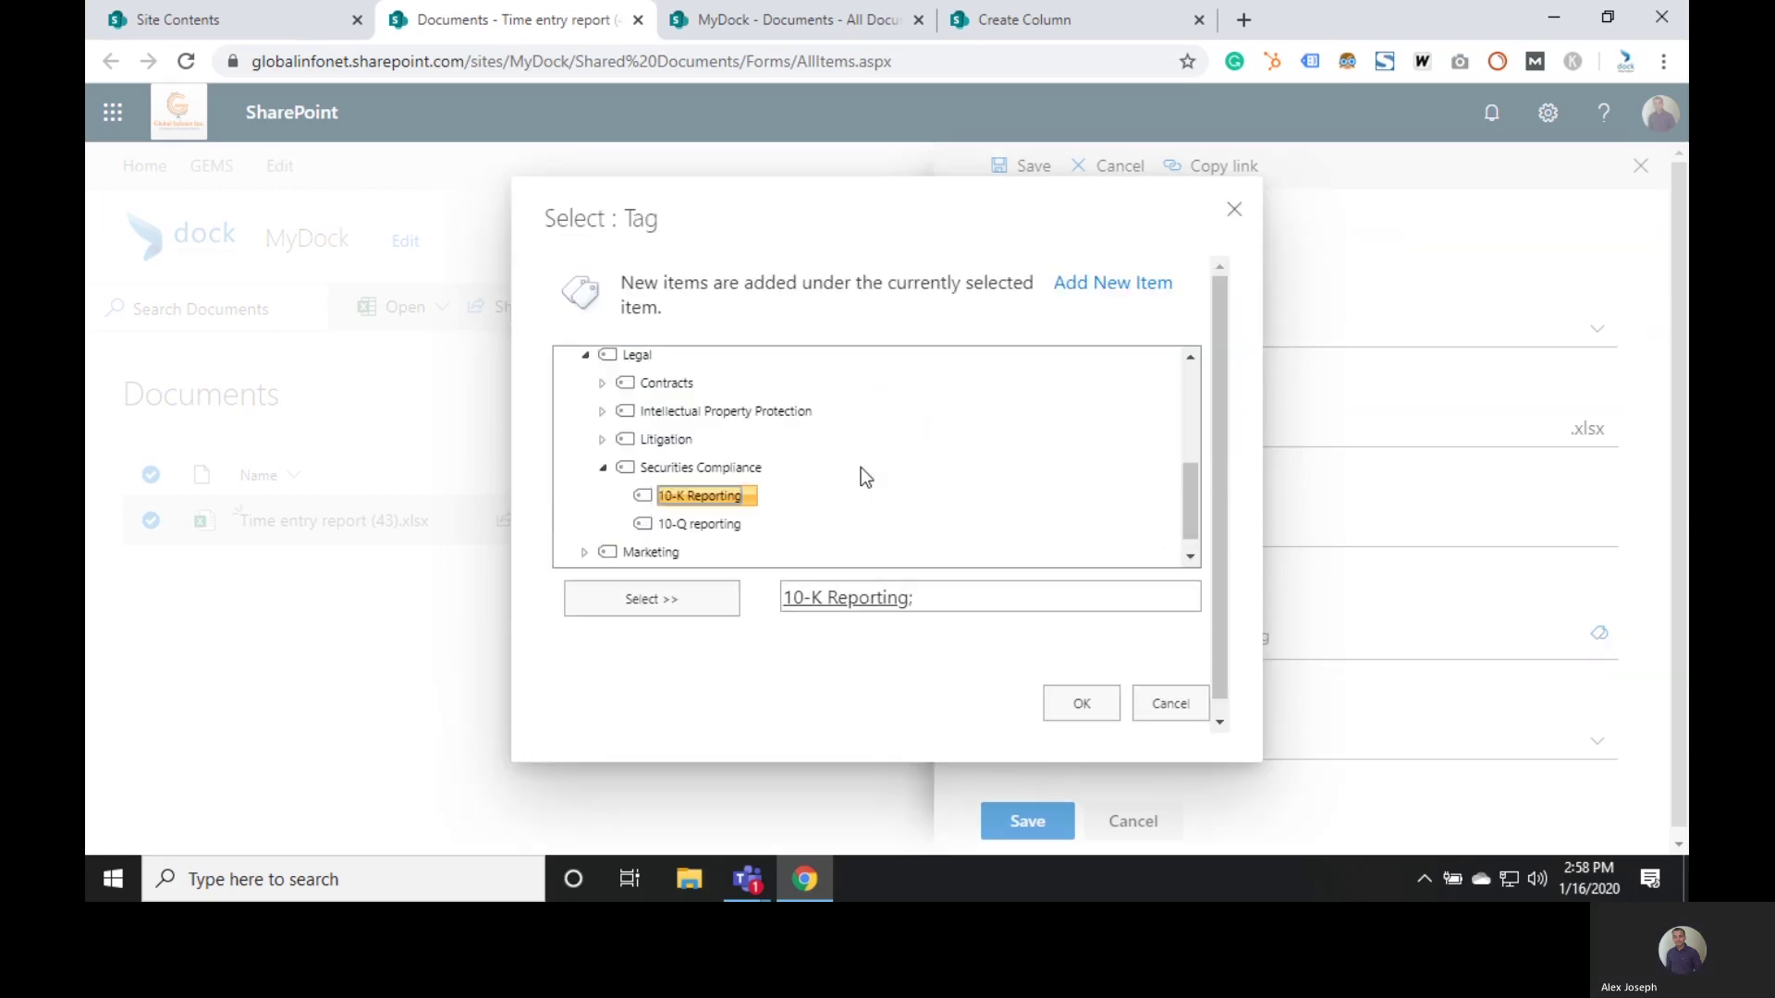
- Expand Marketing in the term picker, then clear the chosen tags, discarding Demand Forecasting
scroll(840, 458, "down", 1)
left_click(638, 517)
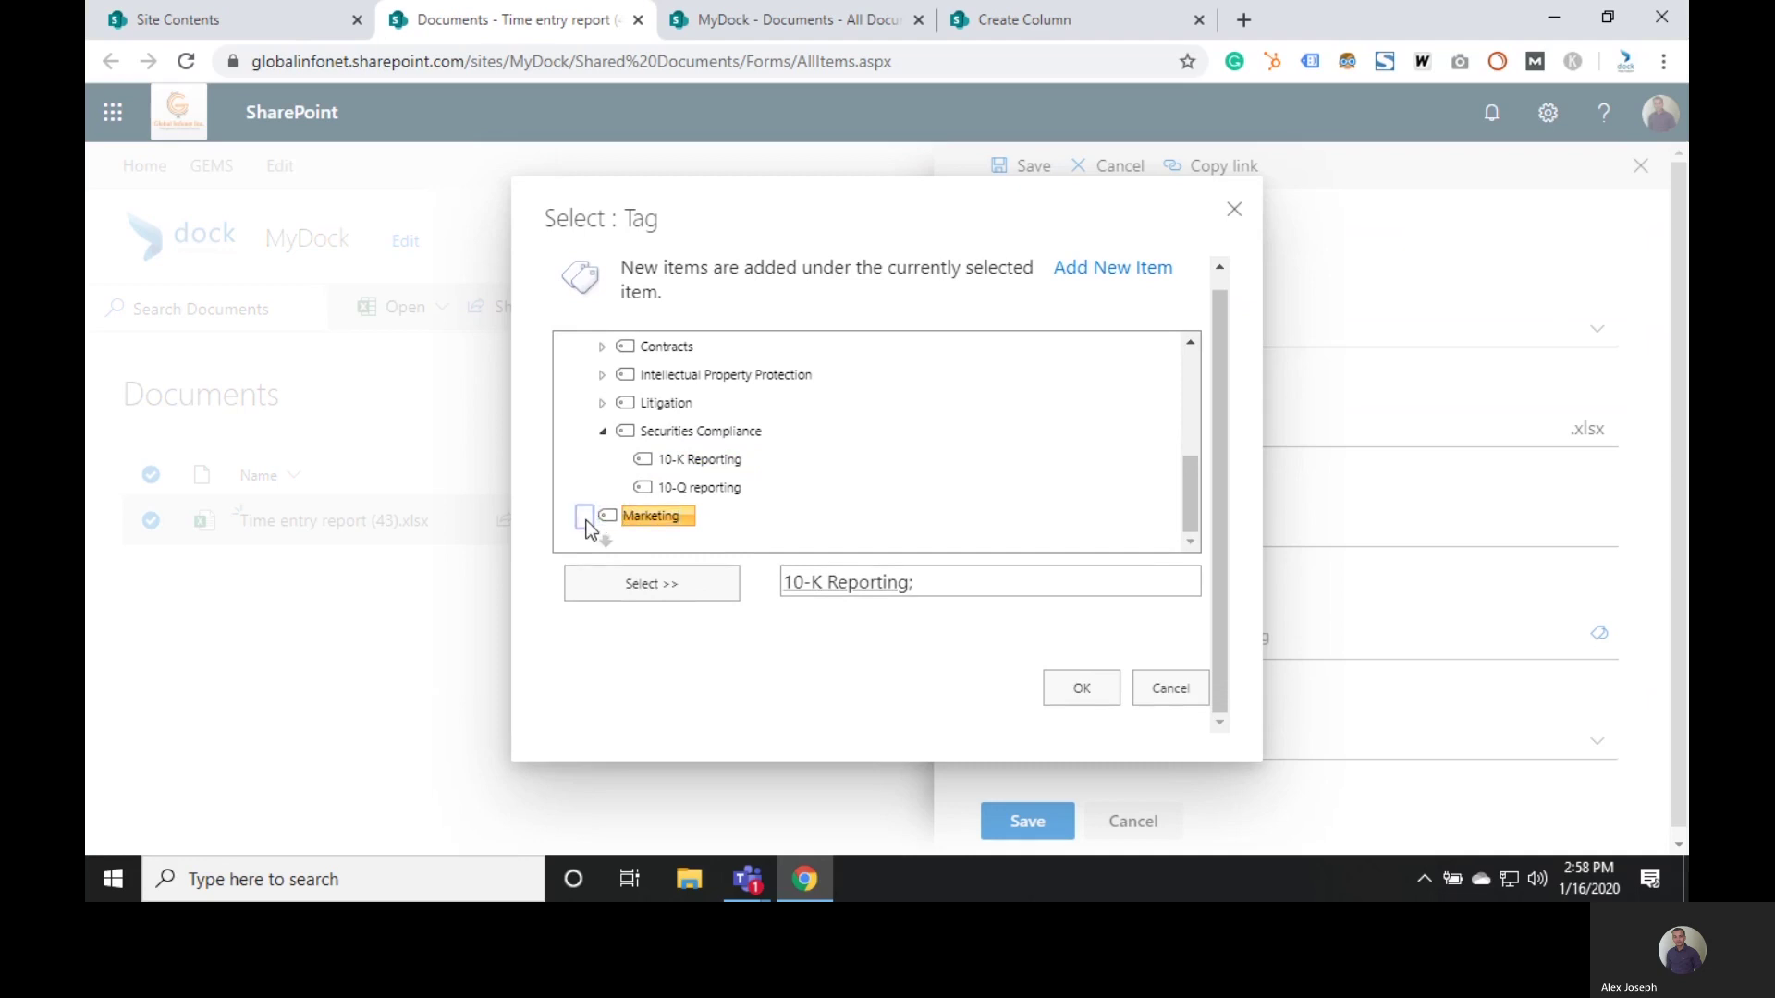
left_click(585, 518)
scroll(745, 499, "down", 3)
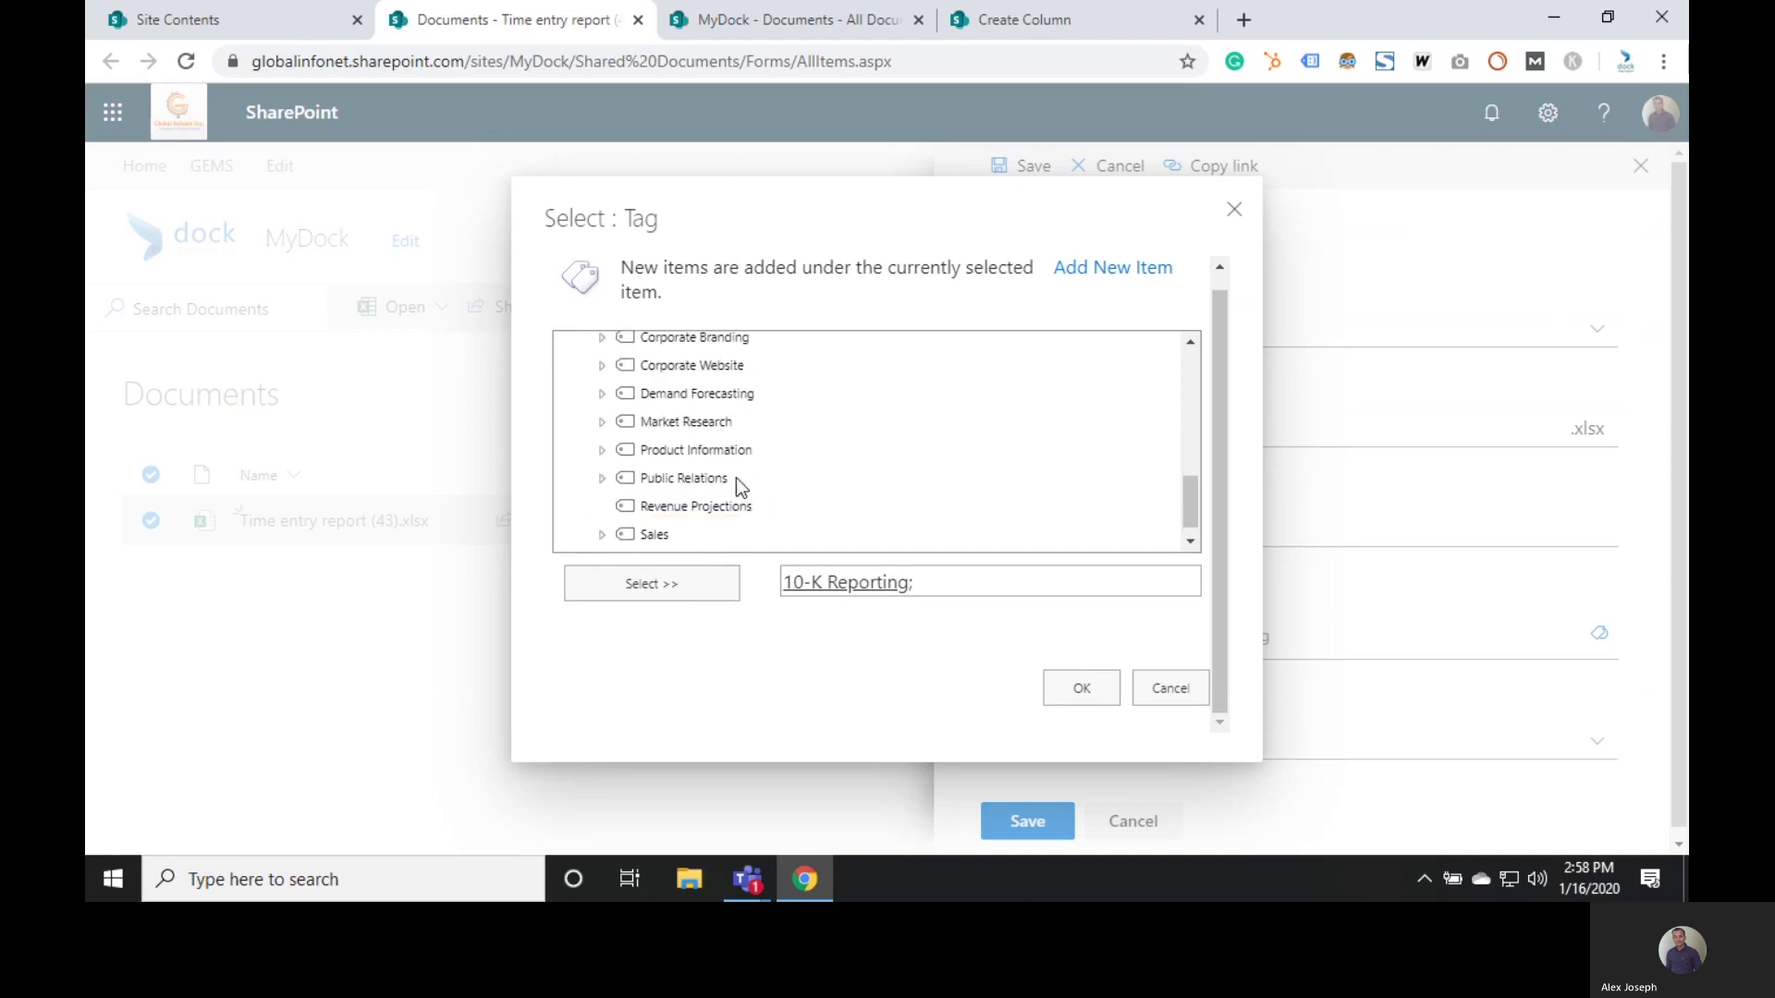
left_click(682, 397)
left_click(693, 582)
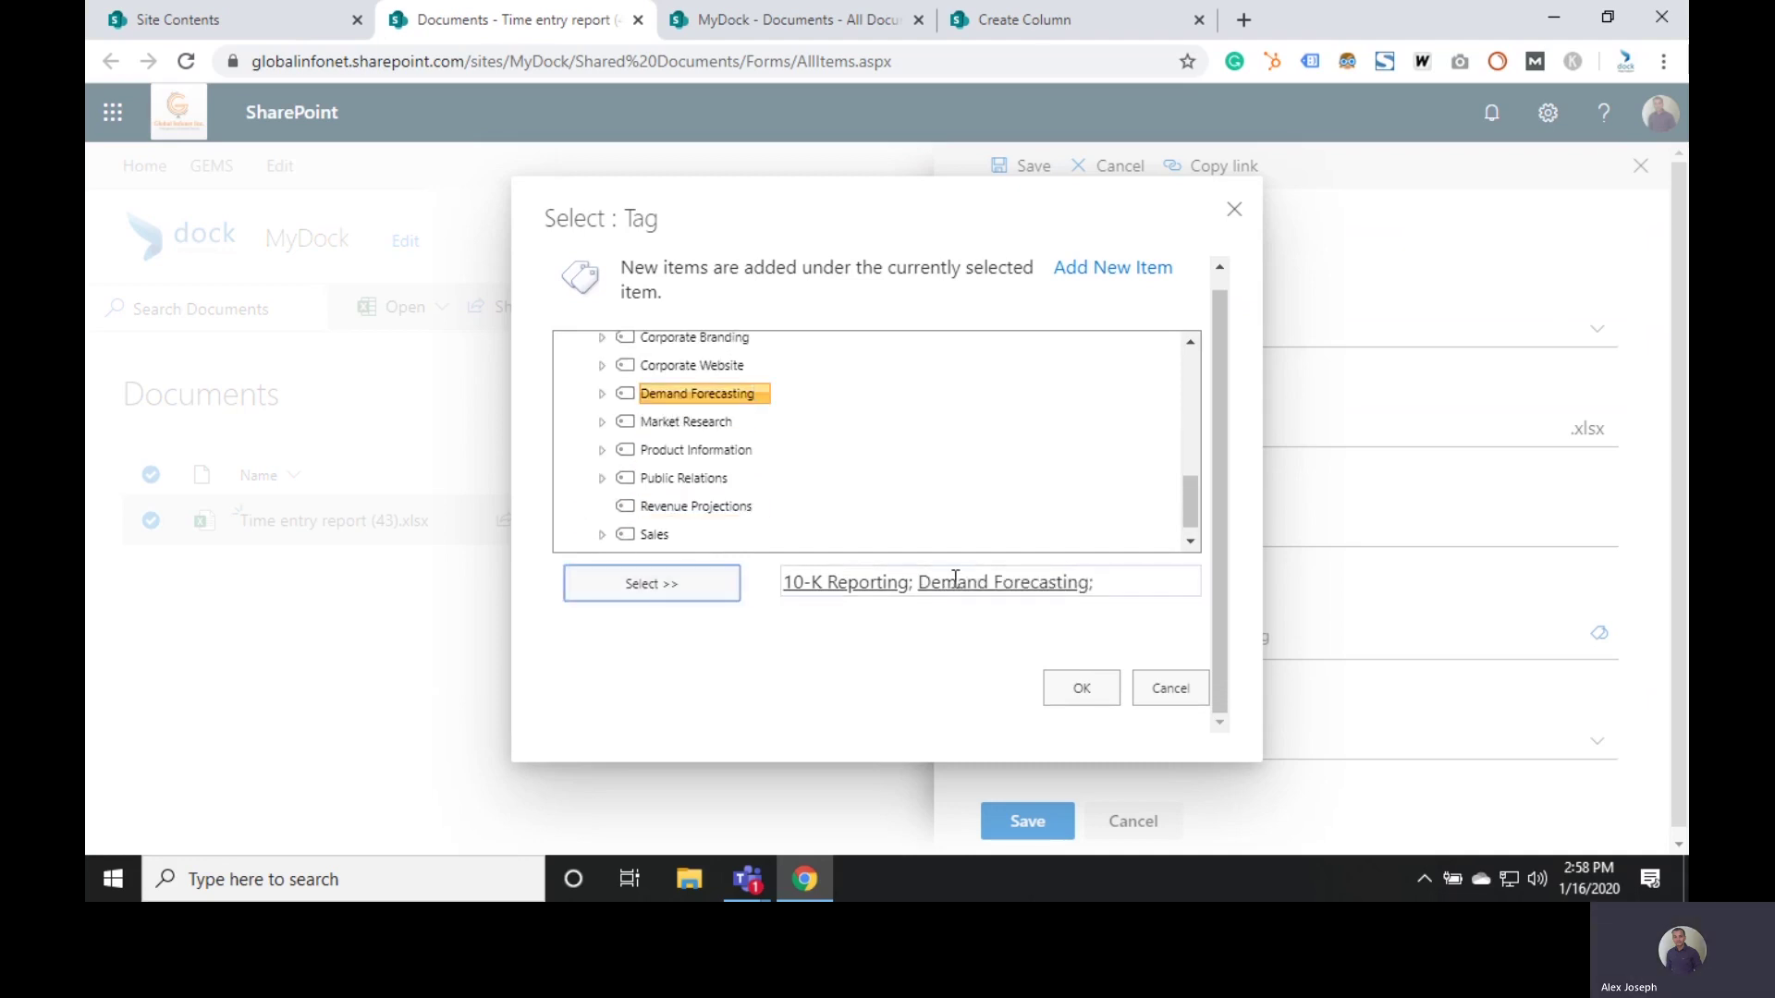
left_click(1121, 582)
key("ctrl+a")
key("BackSpace")
- Add Product Information and Revenue Projections as the chosen tags and apply them to the field
left_click(698, 452)
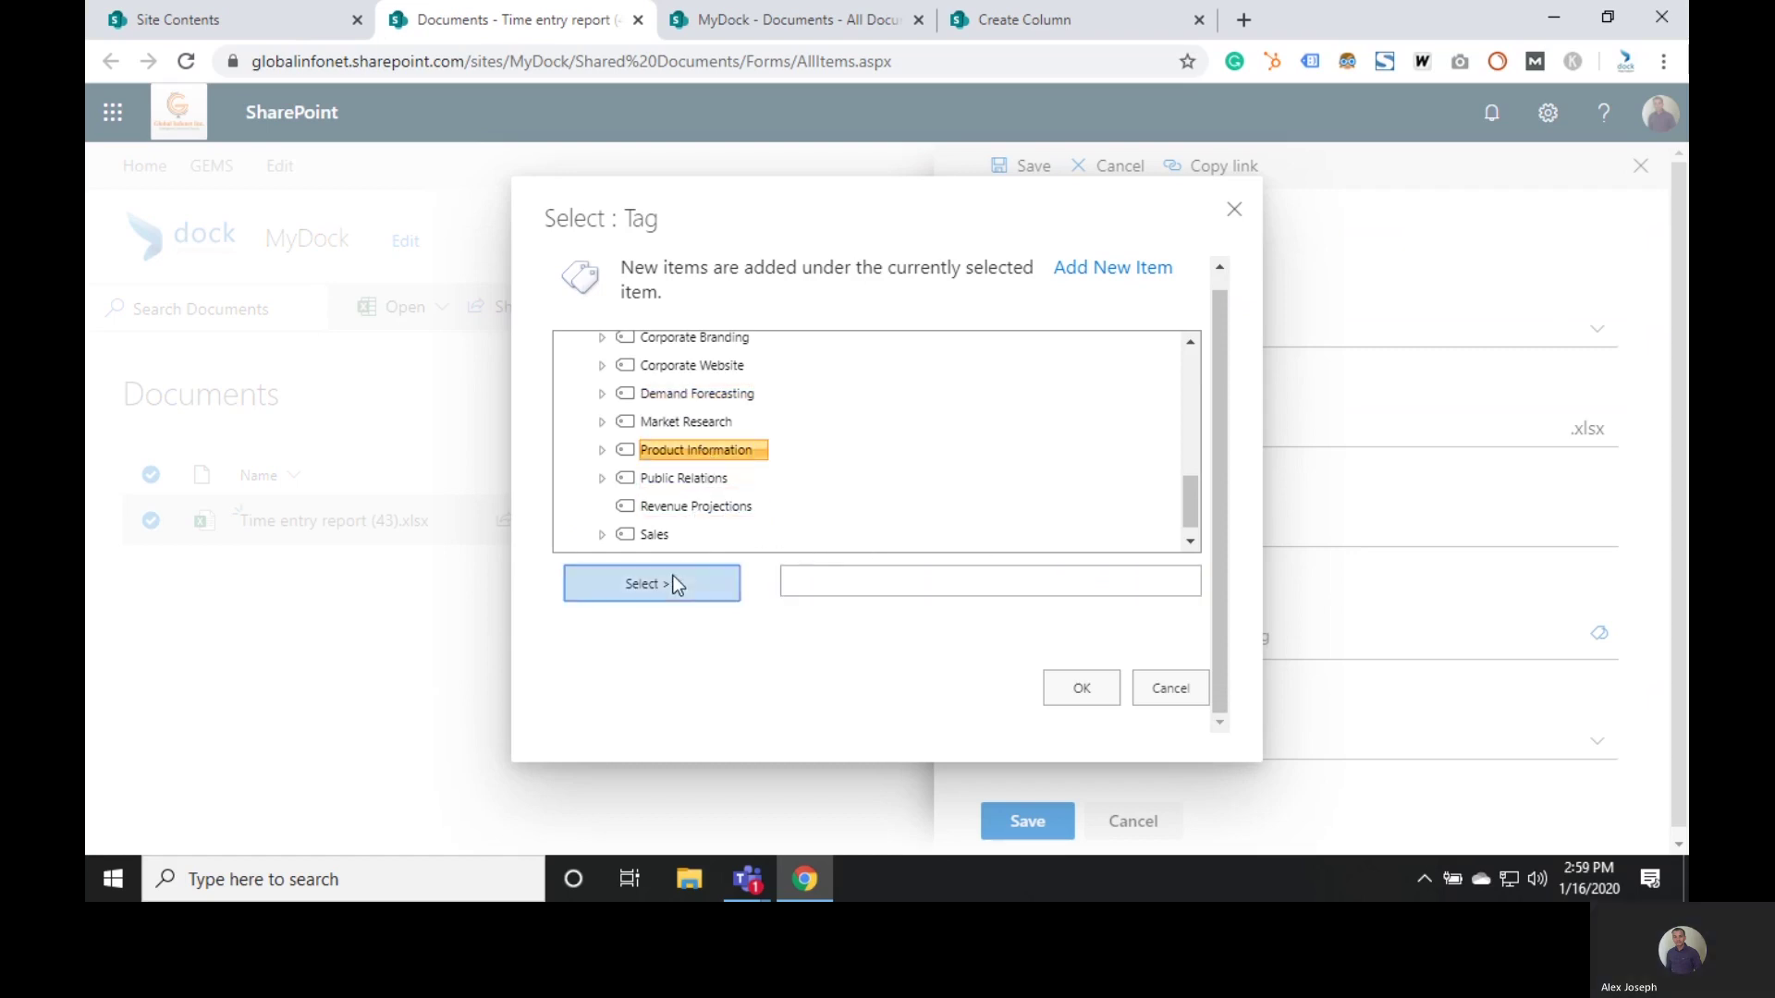
left_click(670, 584)
left_click(669, 508)
left_click(691, 581)
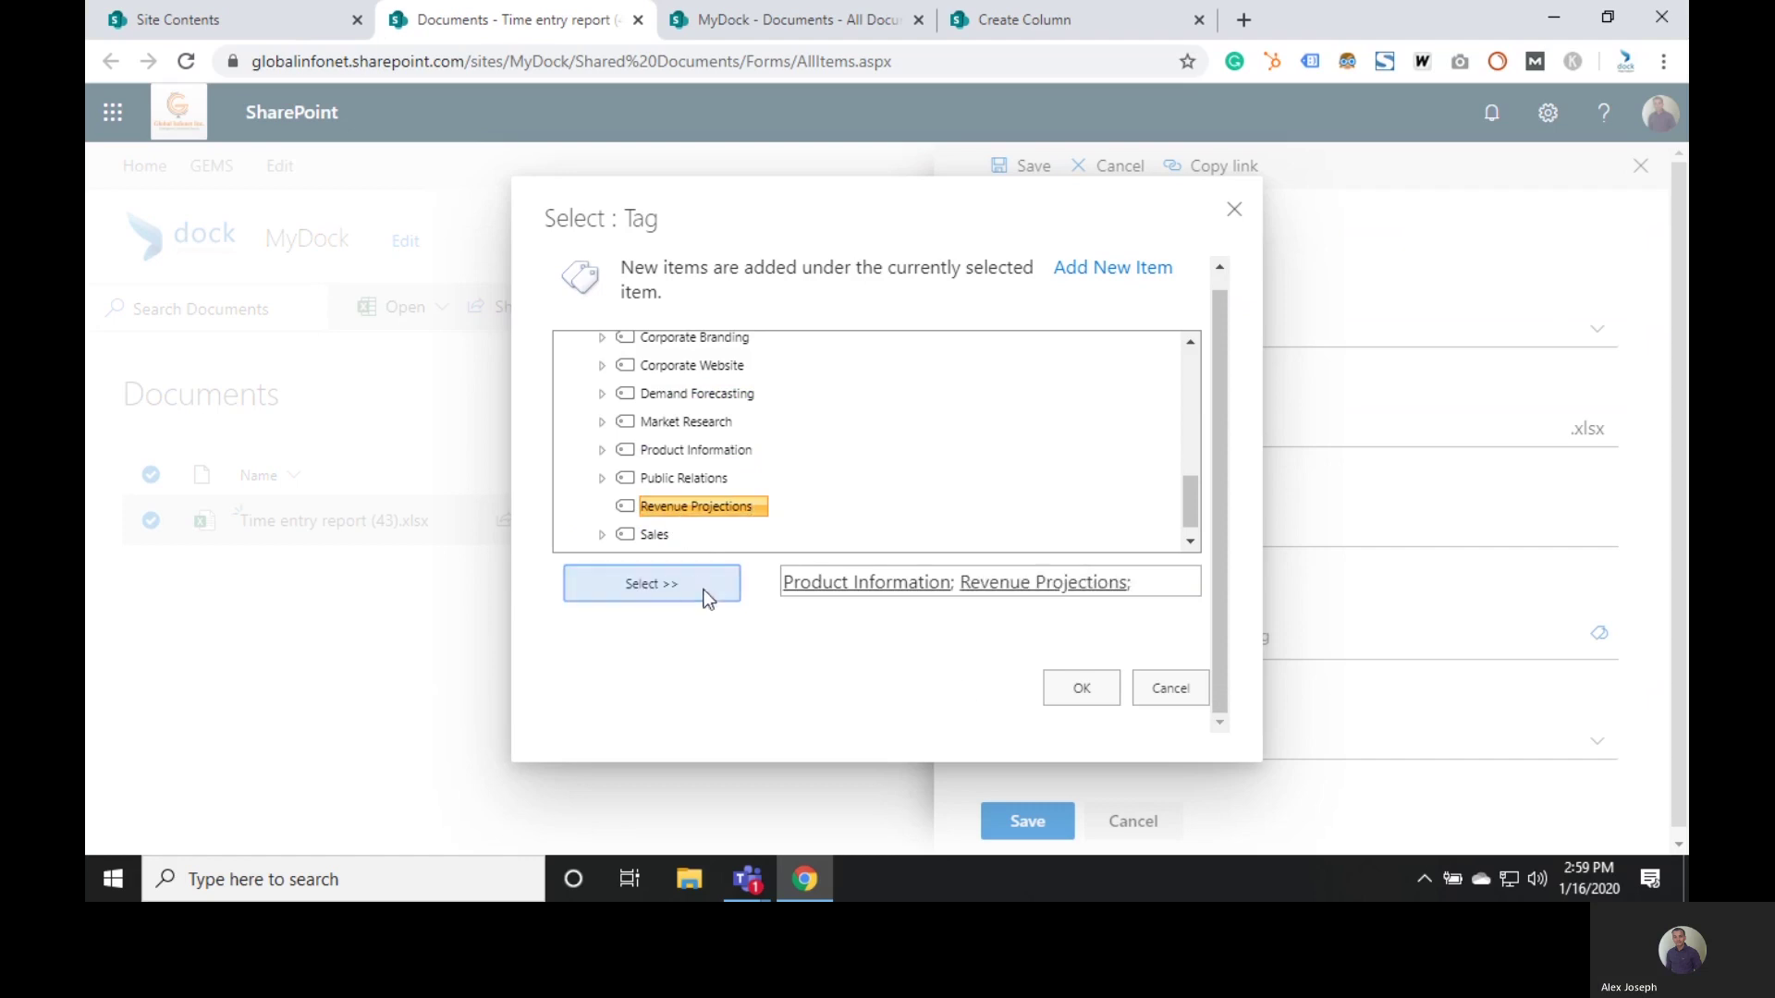
left_click(1074, 689)
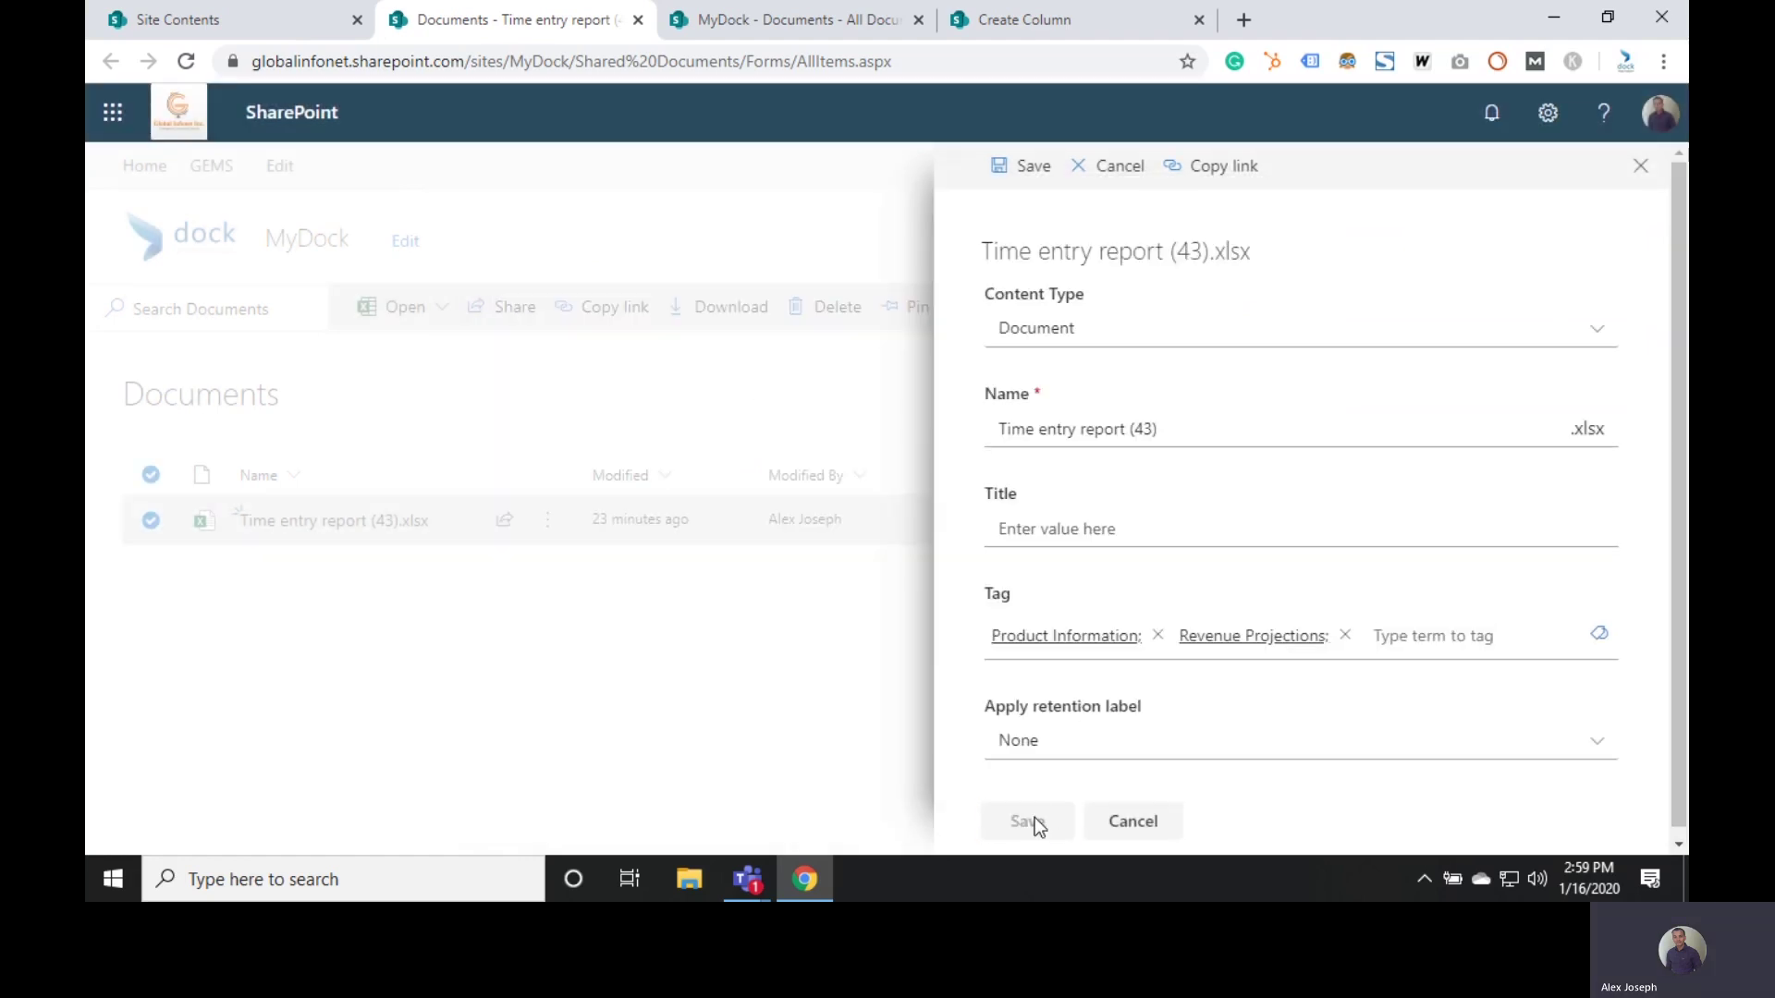
- Save the file's properties so its Tag column shows Product Information and Revenue Projections
left_click(1659, 169)
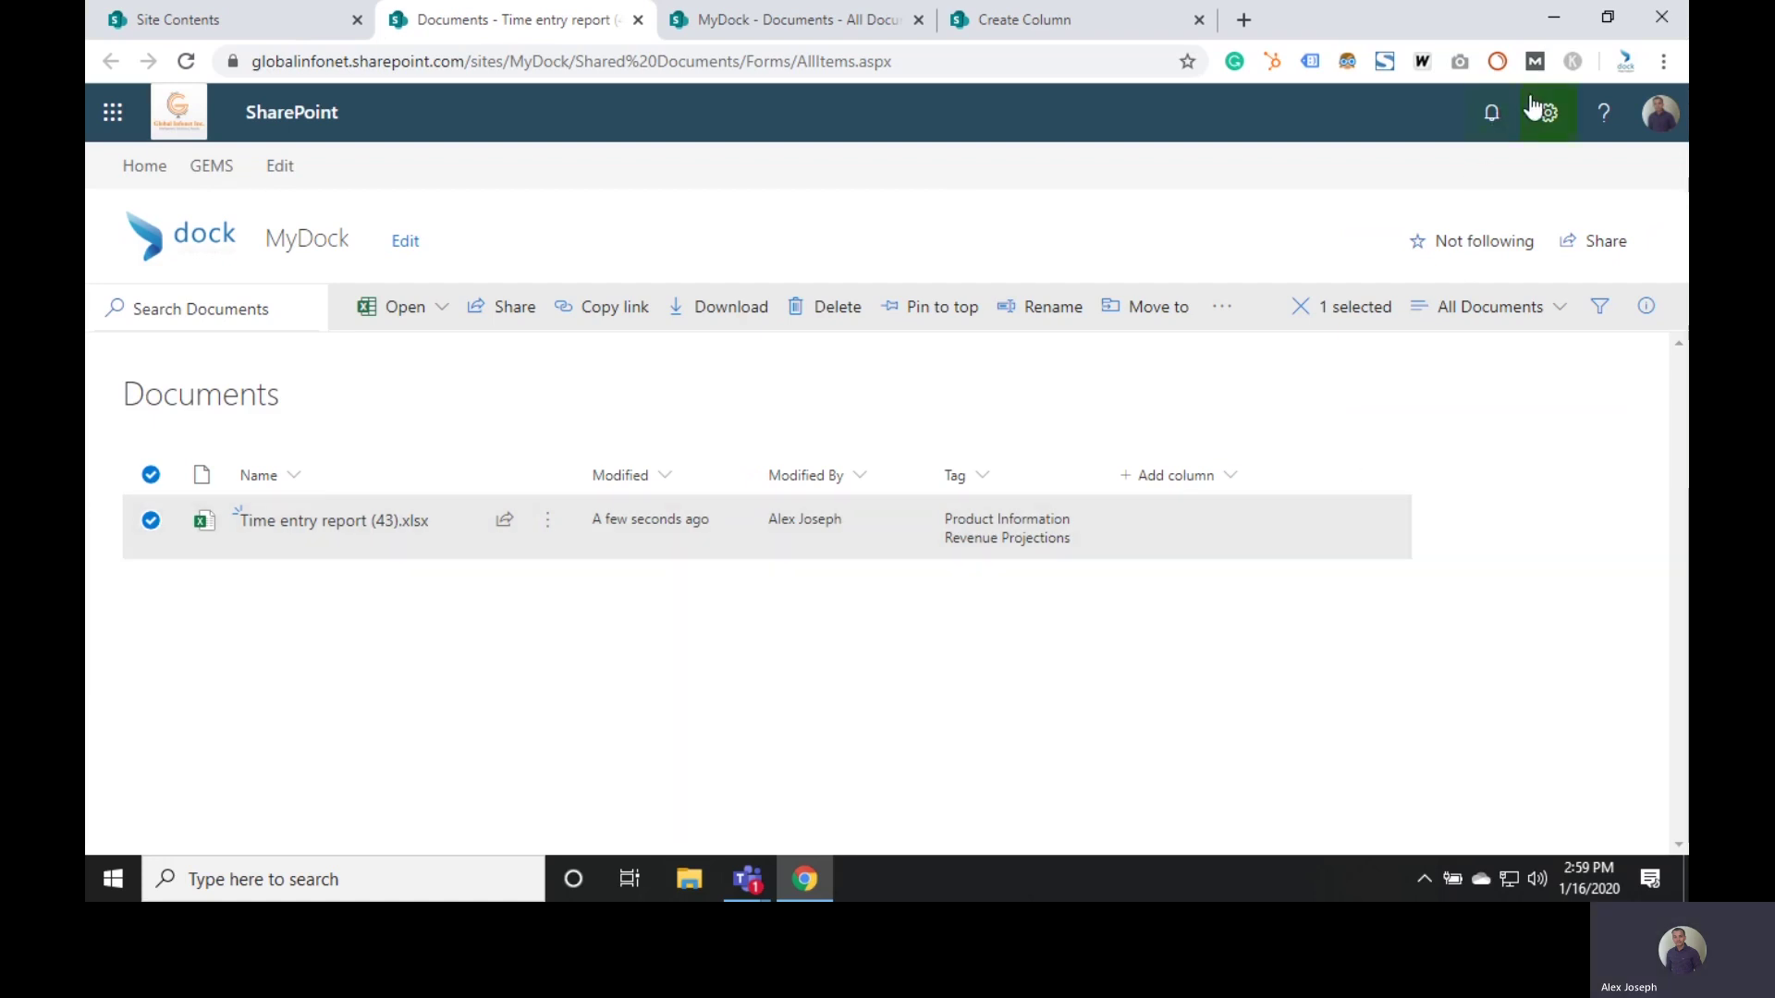
- Open the Documents library settings and select the Tag column to edit it
left_click(1548, 113)
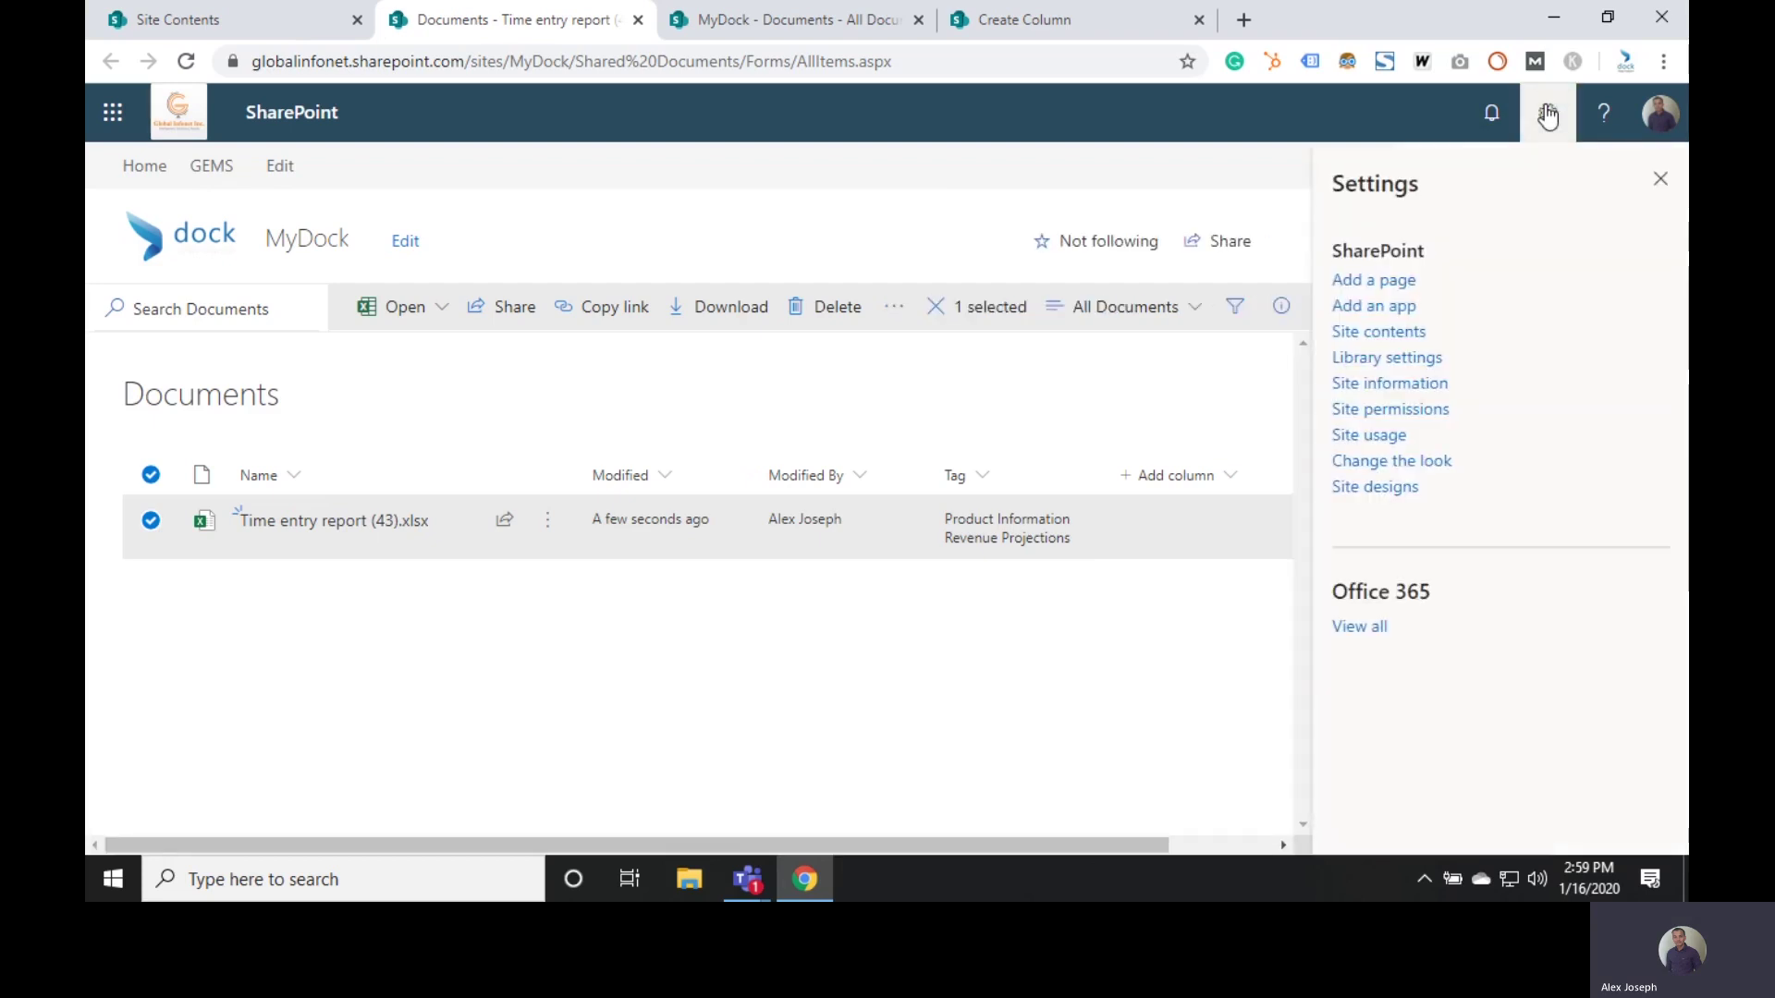
left_click(1394, 358)
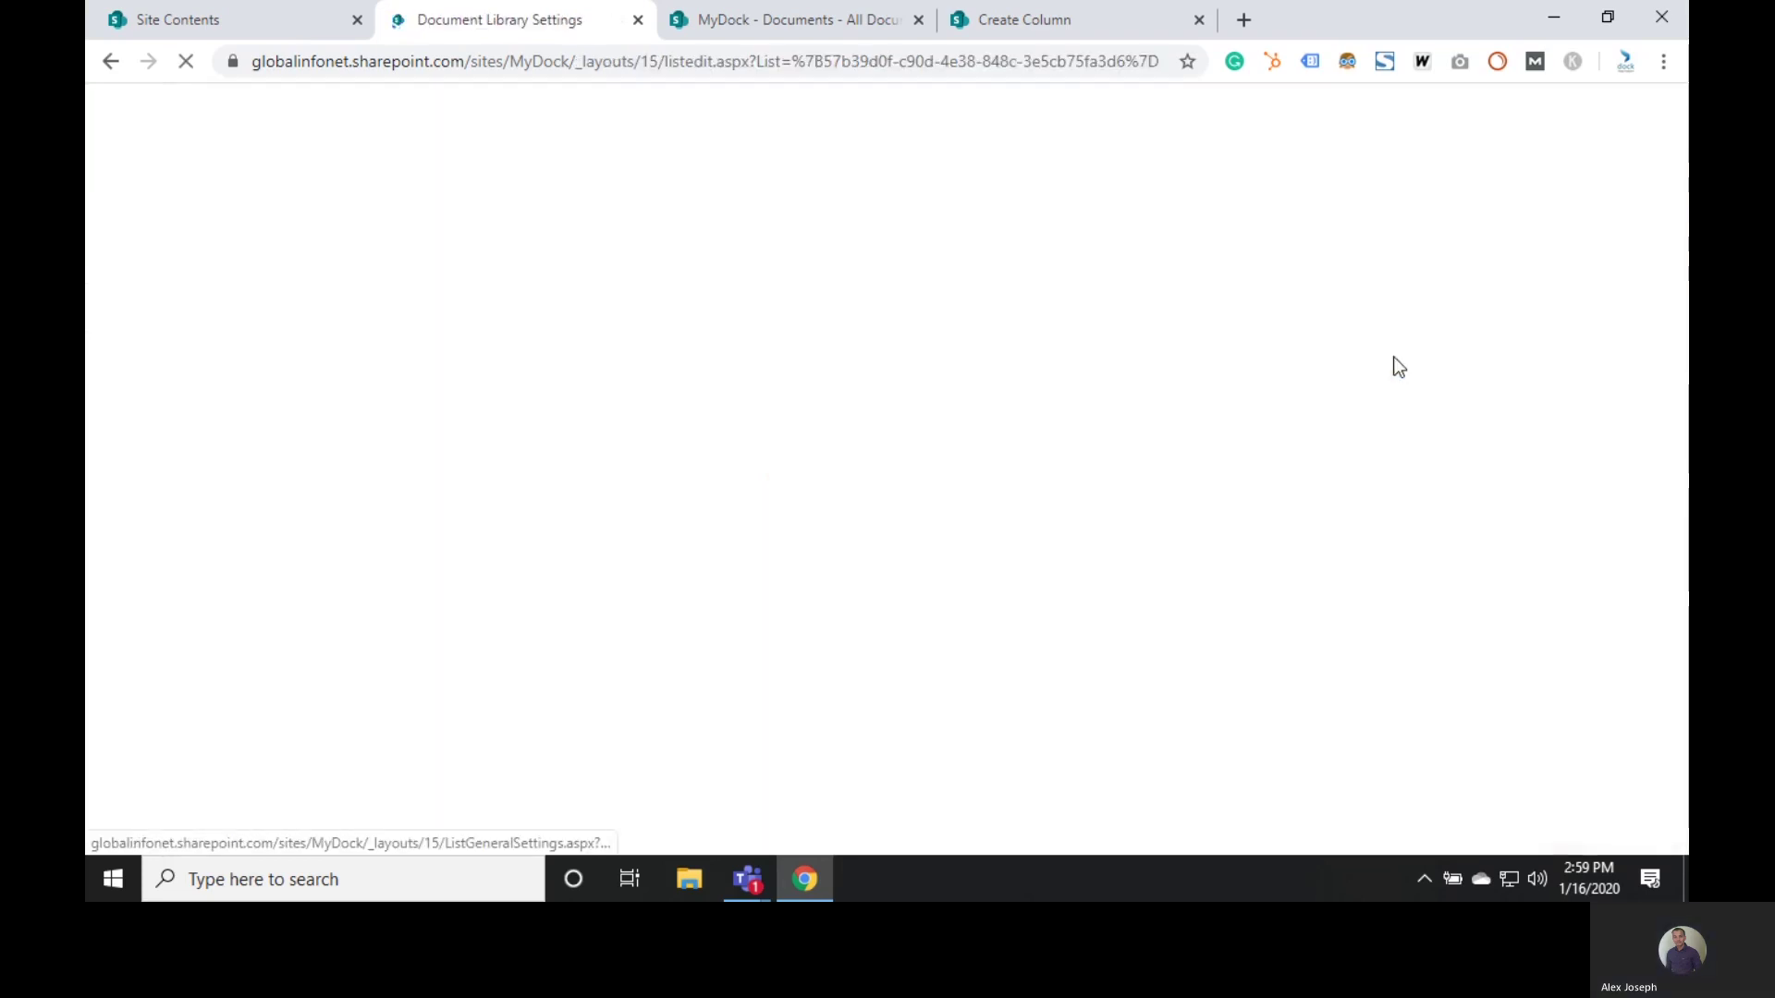
scroll(767, 504, "down", 7)
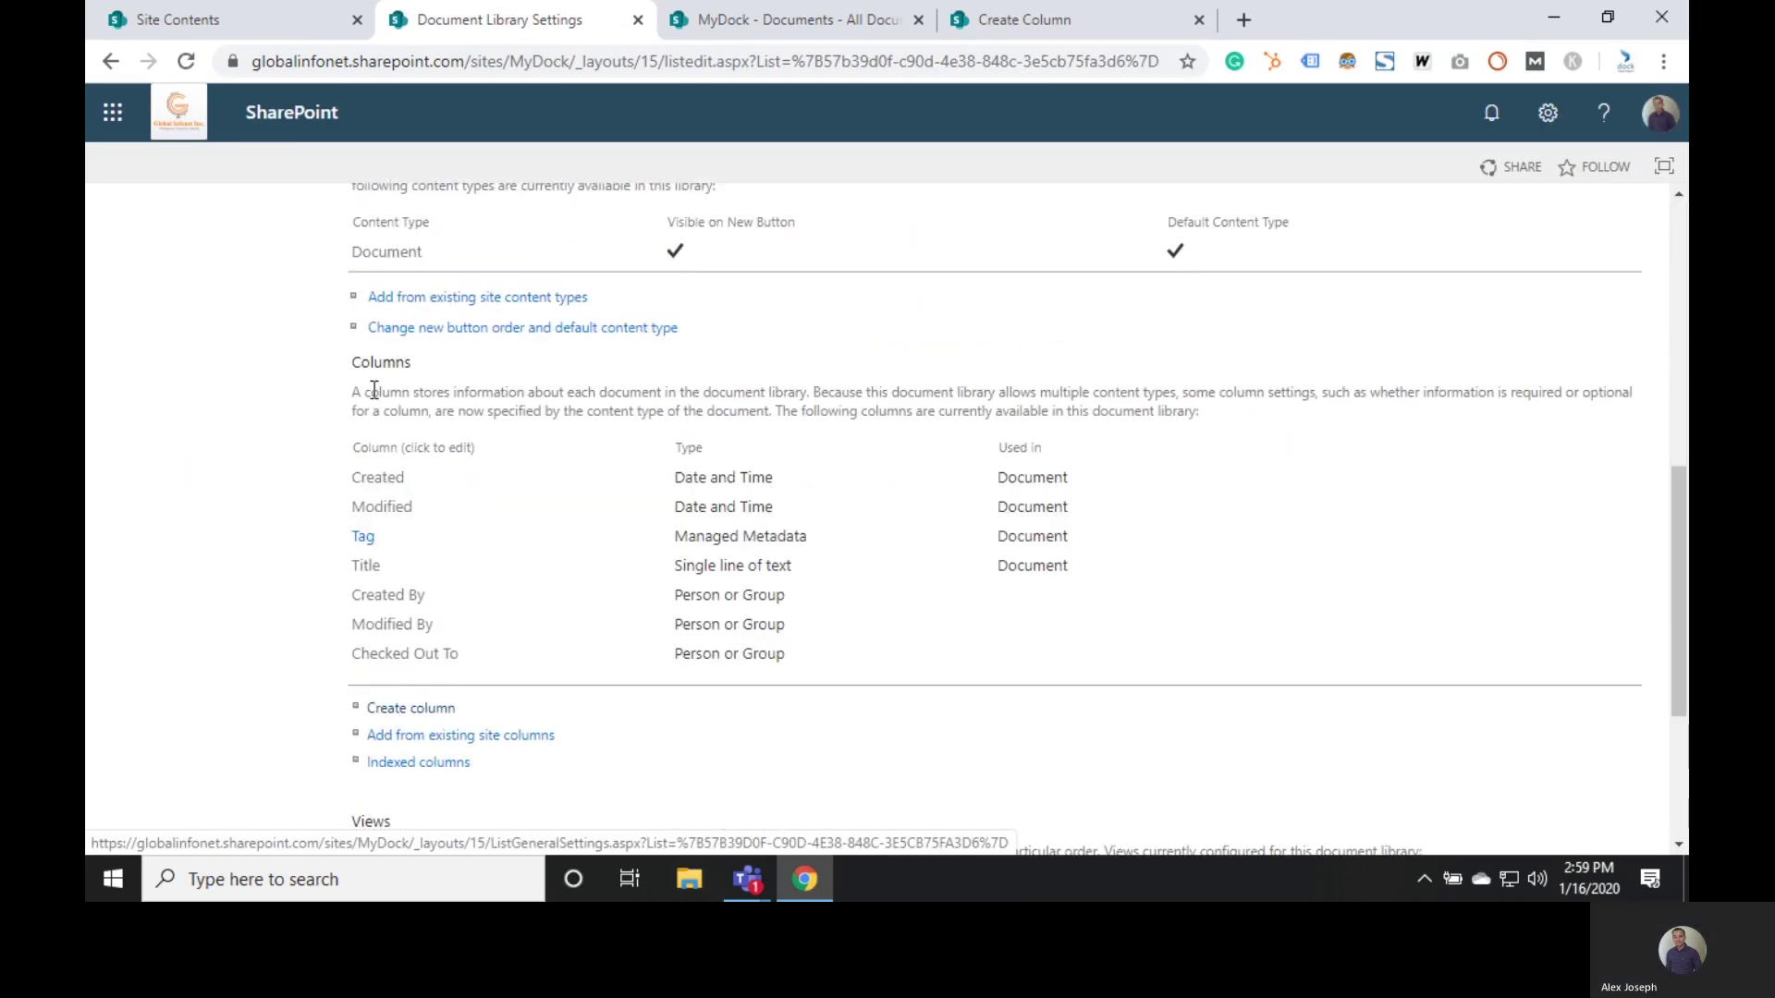
left_click(363, 540)
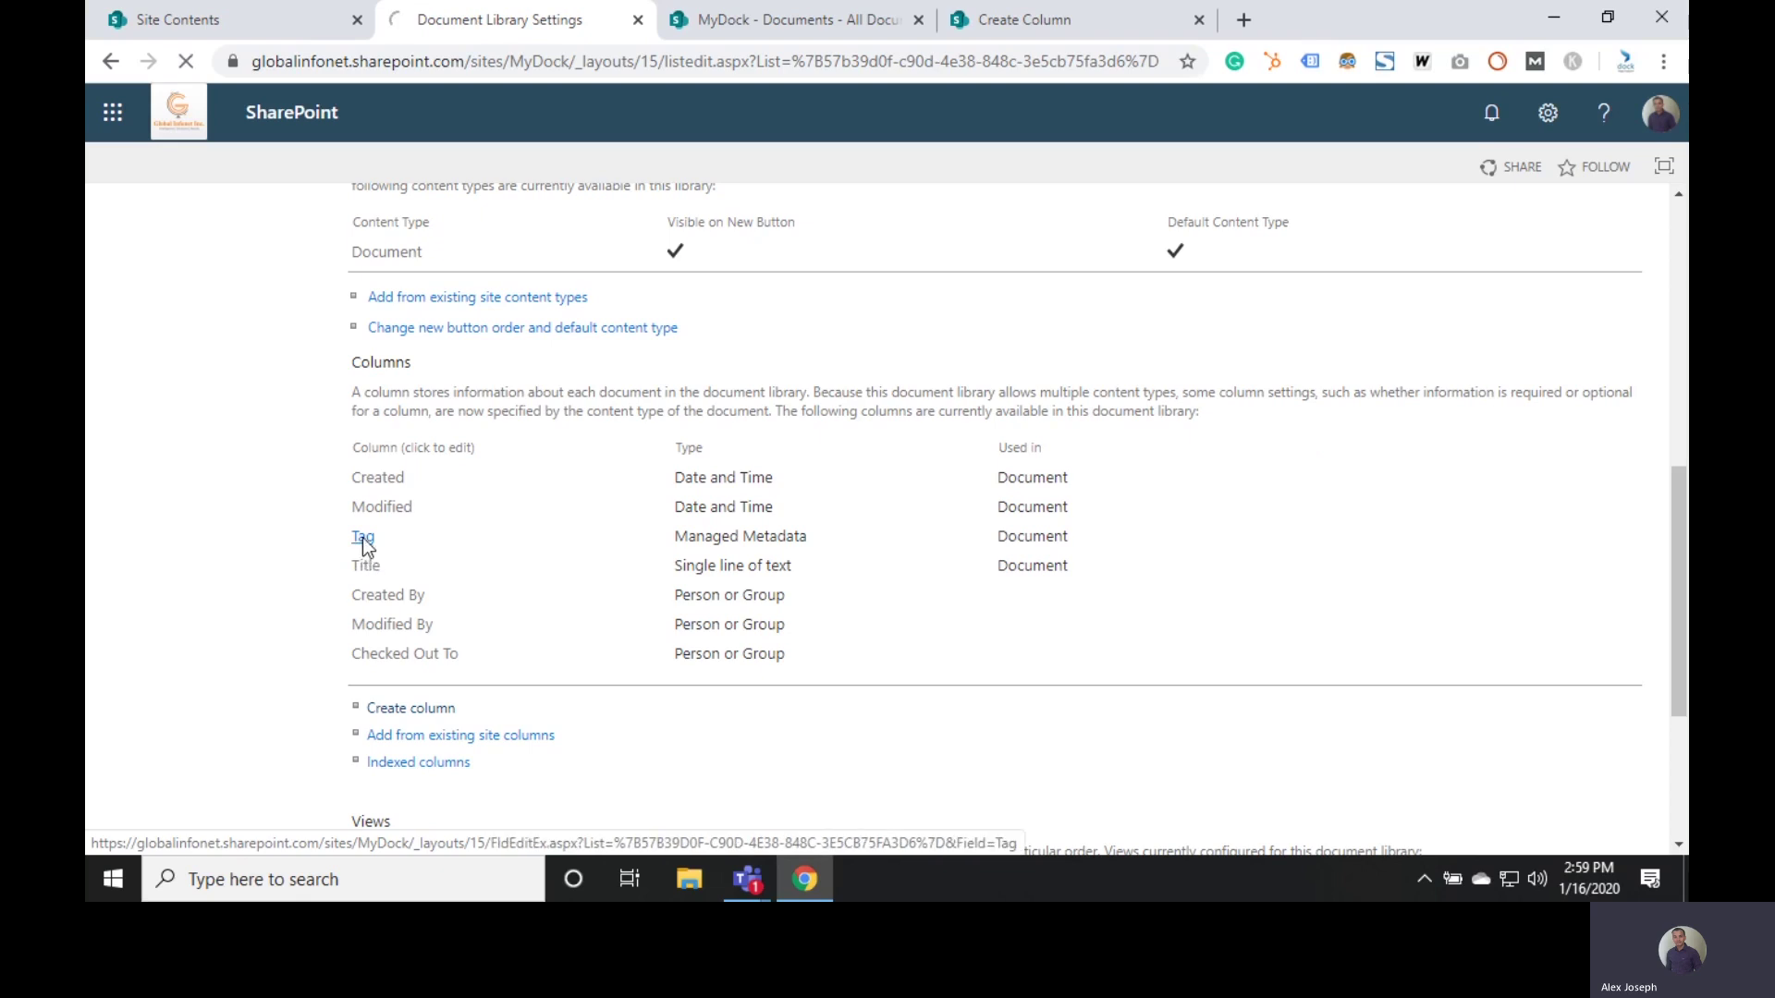
- Scroll the Tag column's Edit Column page to review multiple values, the Departments term set and fill-in choices
scroll(882, 447, "down", 15)
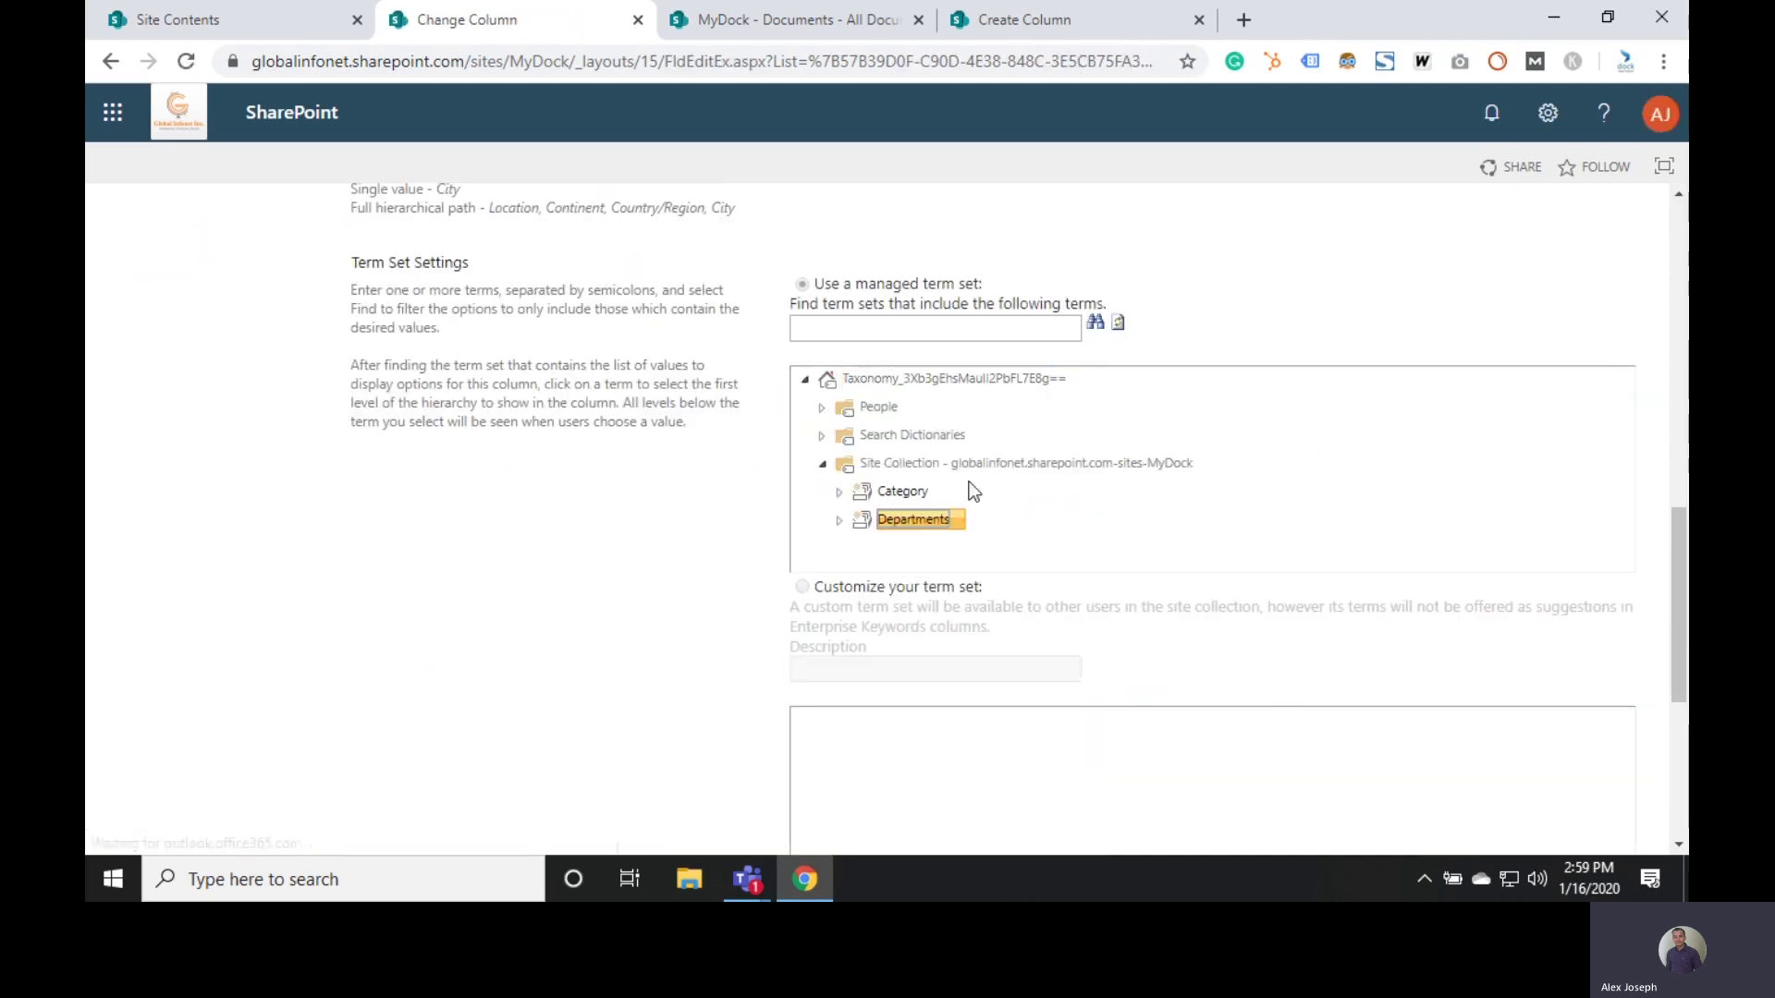
scroll(1290, 725, "up", 5)
scroll(1291, 725, "up", 6)
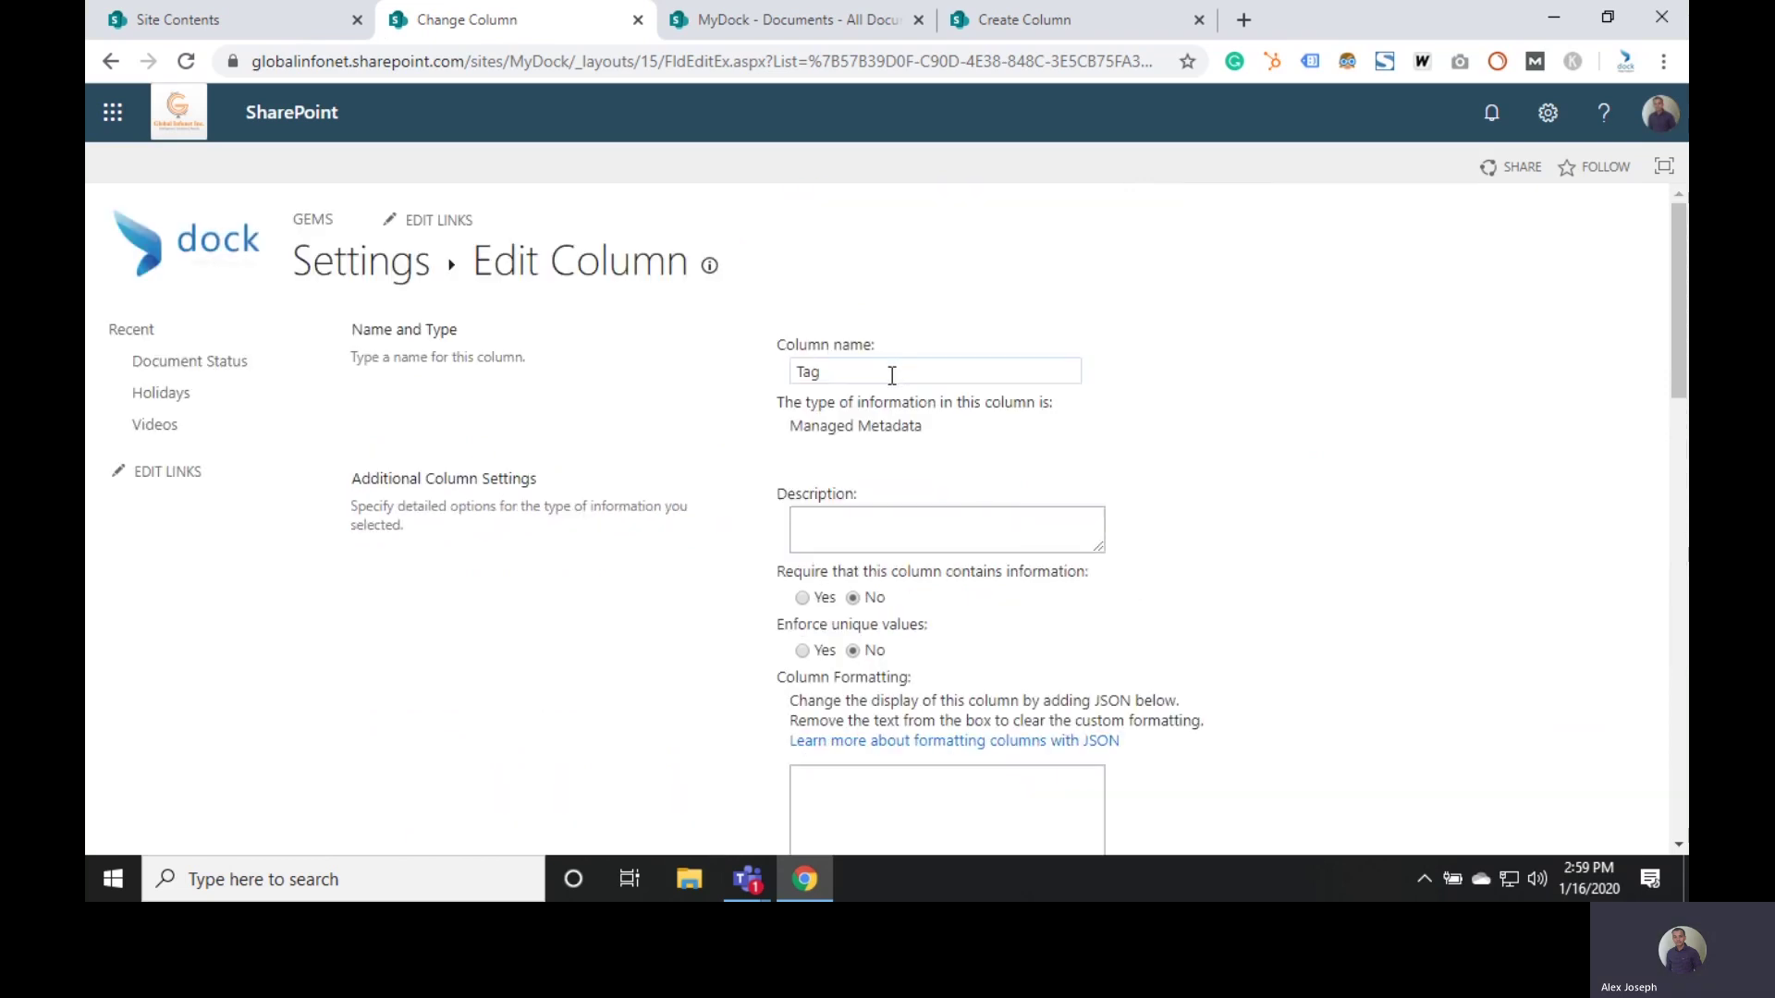
scroll(1001, 479, "down", 6)
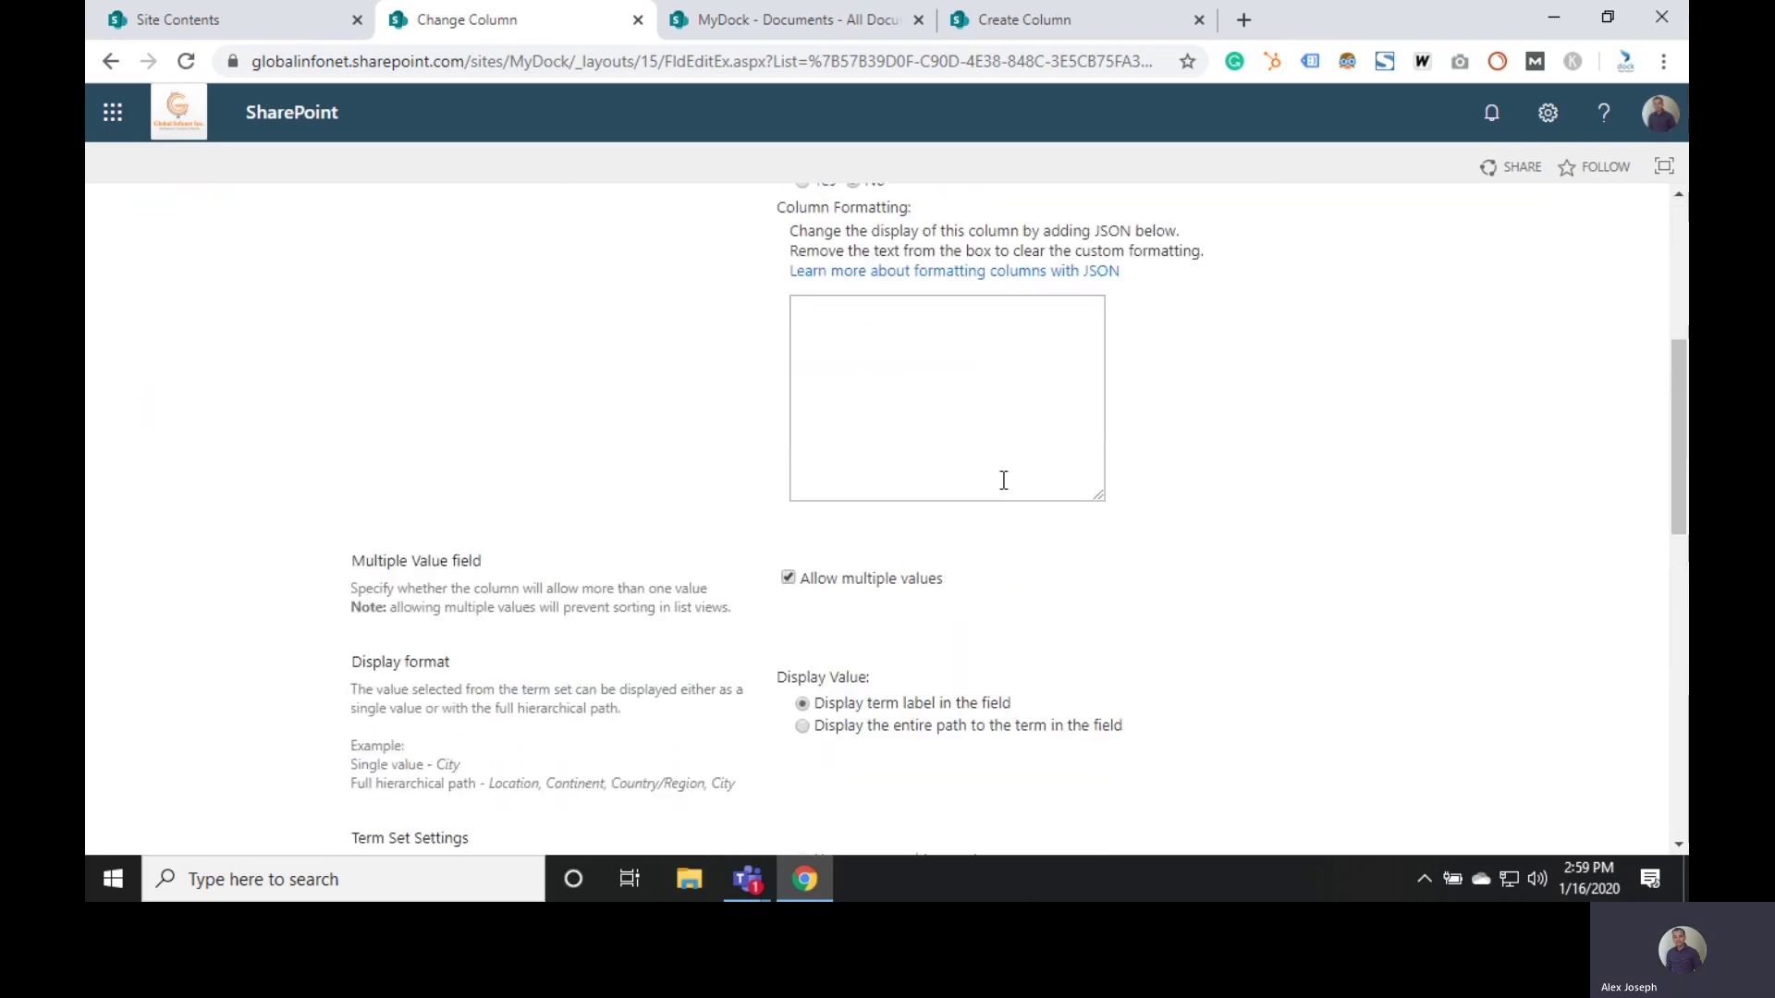
scroll(958, 574, "down", 9)
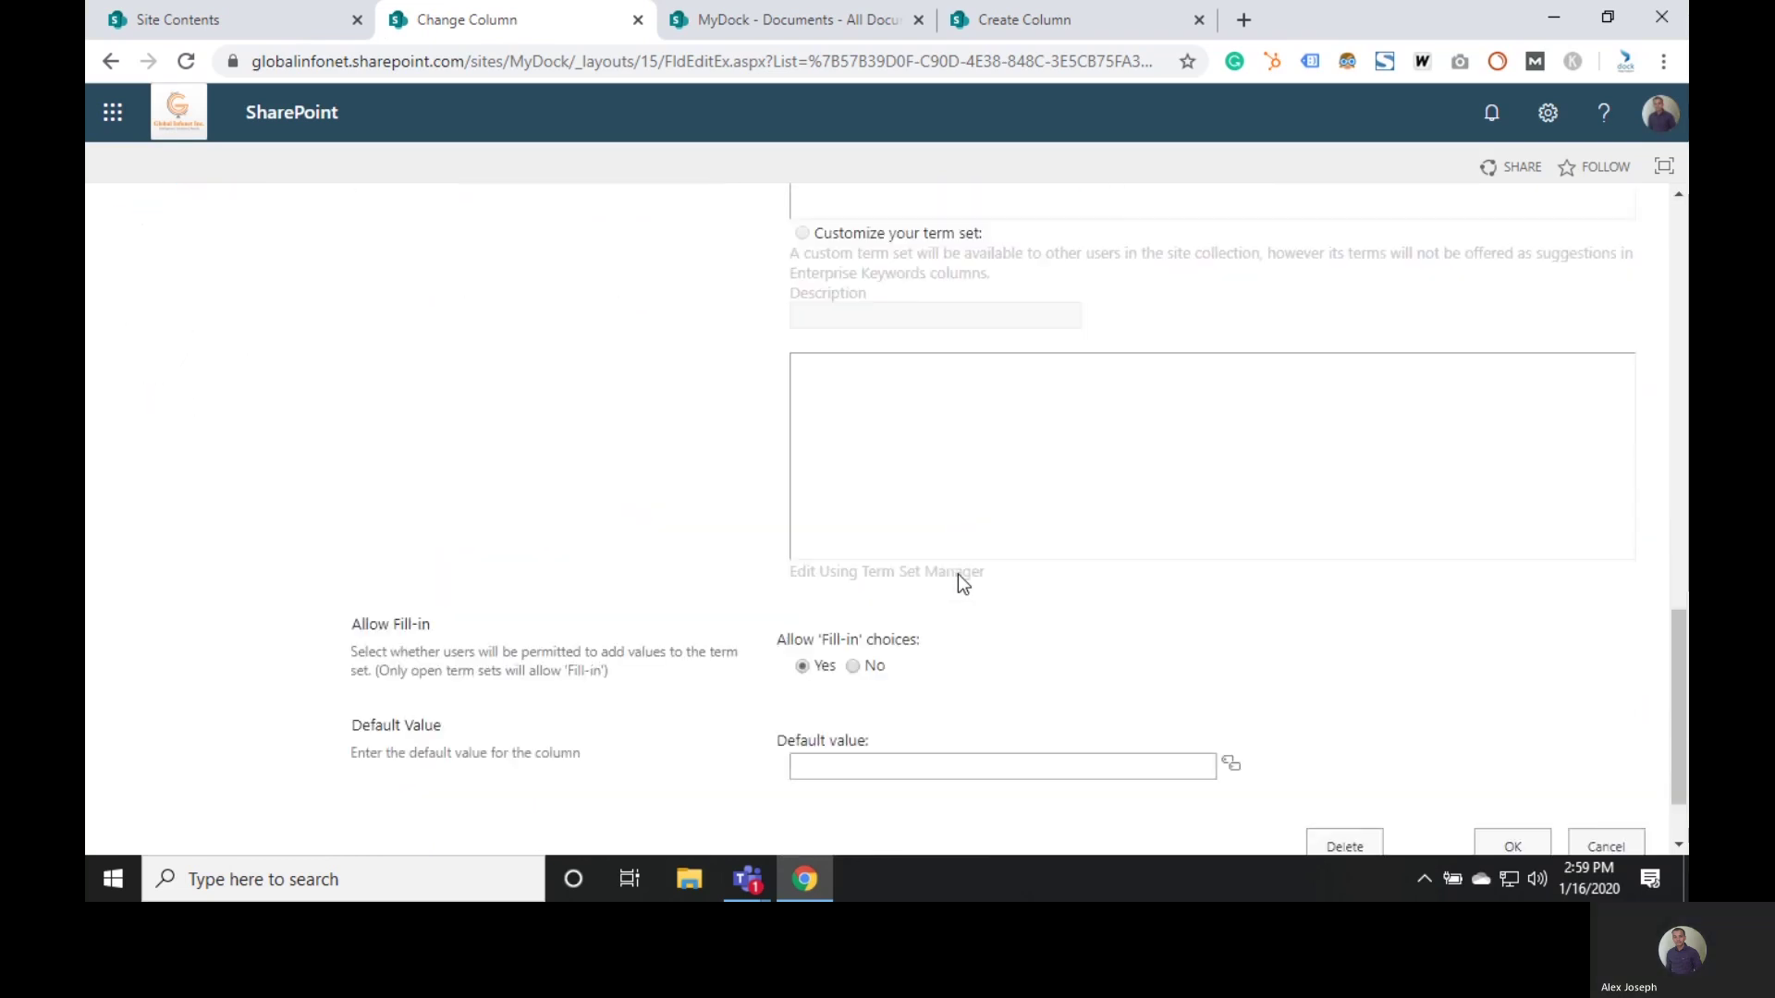